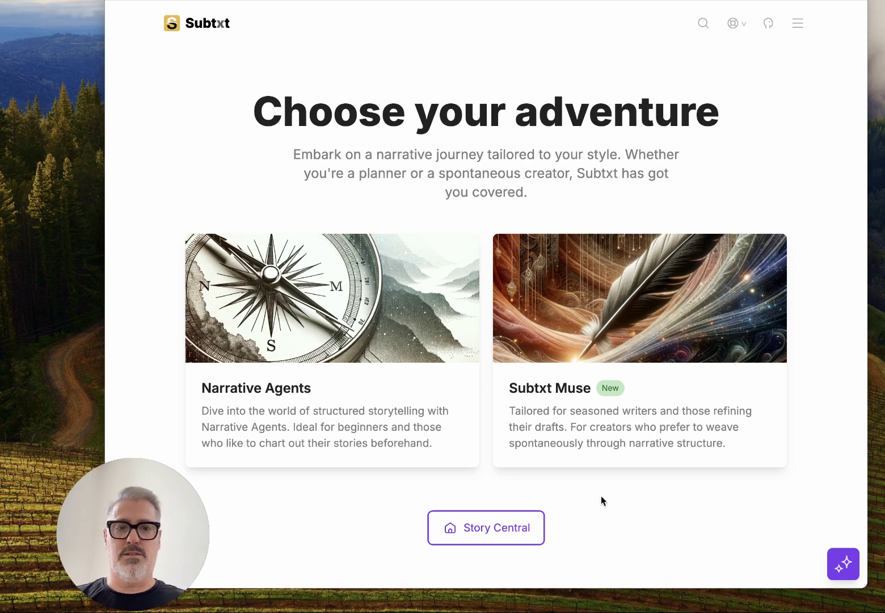
Open the full My Stories list from Story Central.
click(516, 529)
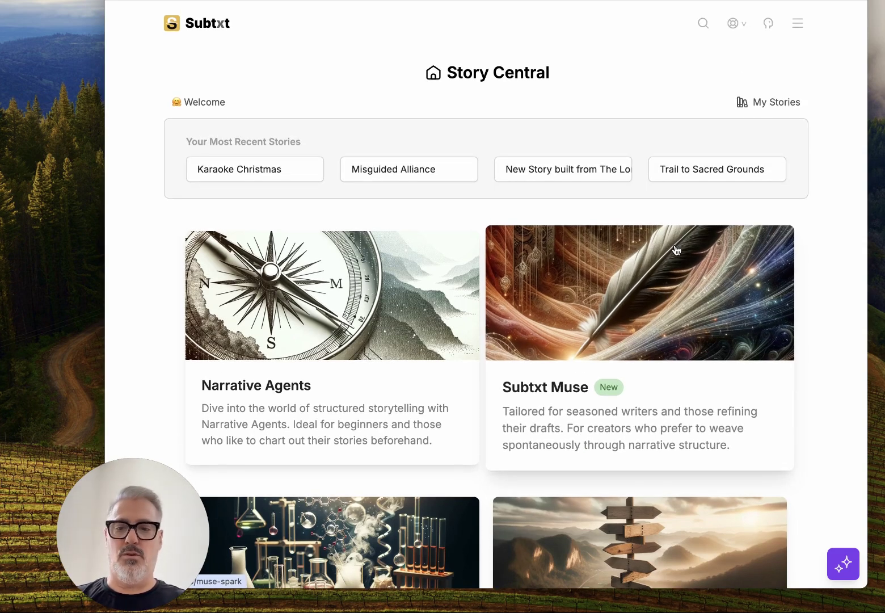
click(781, 103)
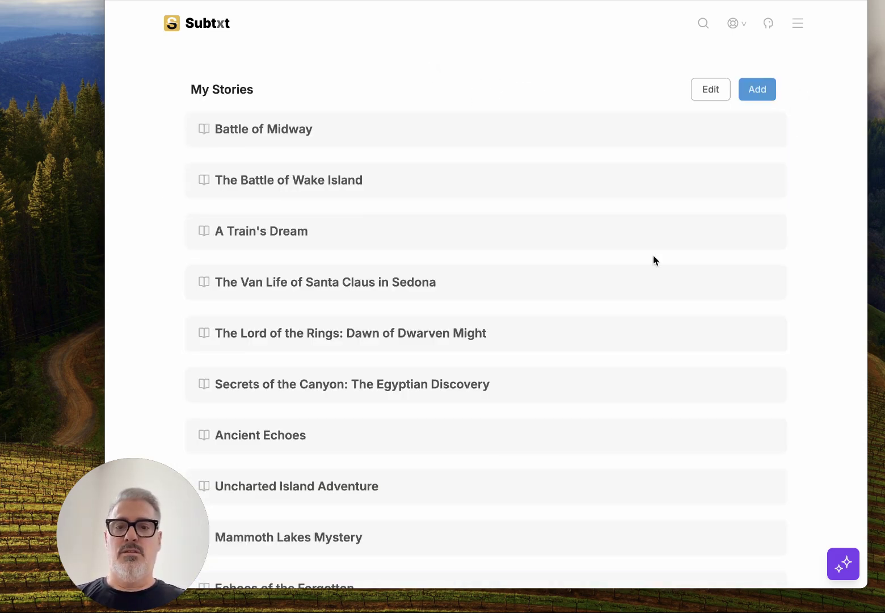
scroll(653, 260, down, 10)
scroll(654, 259, up, 10)
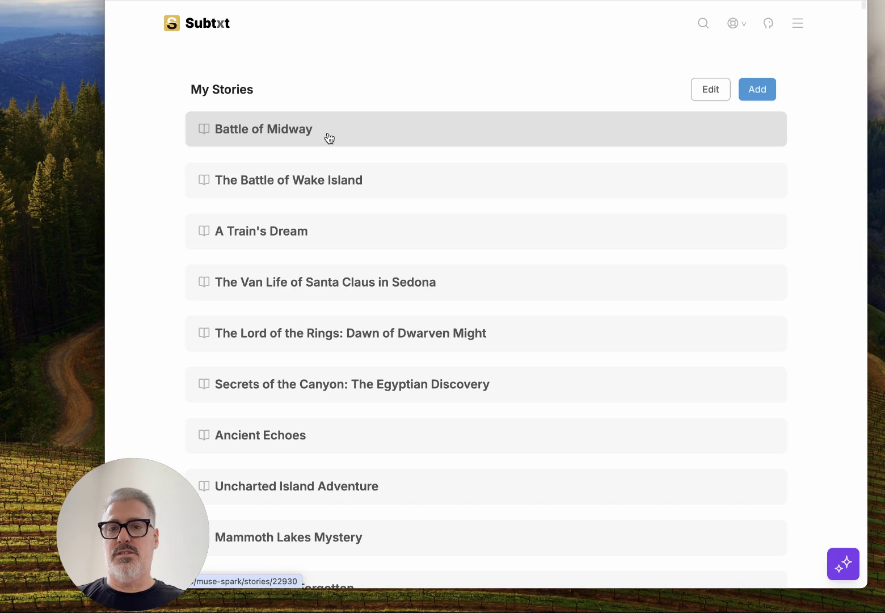
Look through the My Stories list, comparing stories without storyforms, with incomplete storyforms and with several storyforms such as Misguided Alliance.
scroll(452, 210, down, 2)
scroll(453, 211, down, 6)
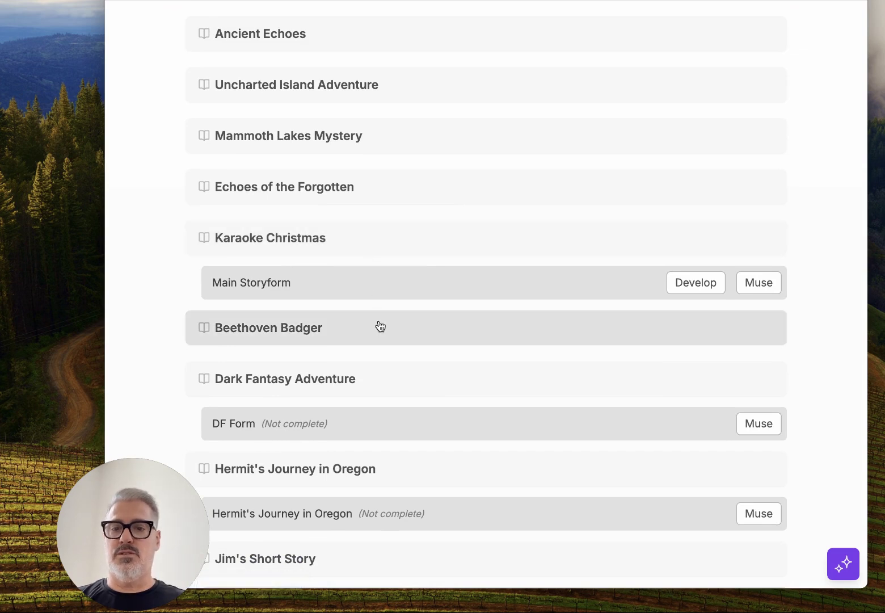
scroll(381, 327, down, 3)
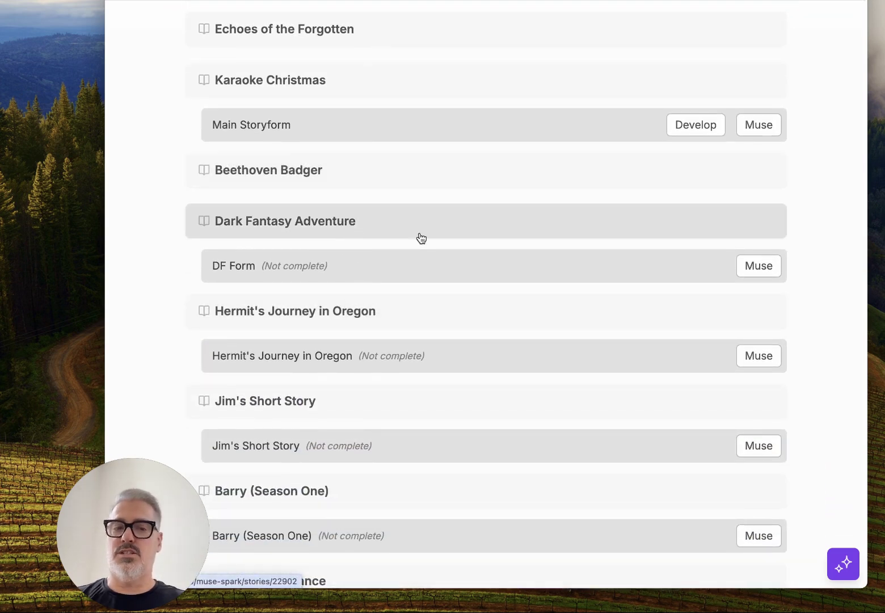
scroll(503, 309, down, 4)
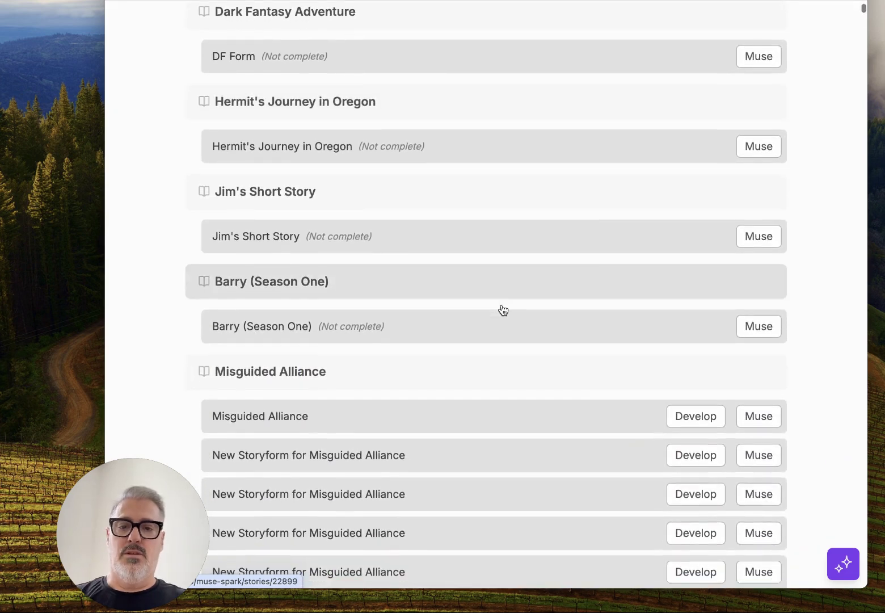
scroll(502, 309, down, 5)
scroll(502, 310, up, 1)
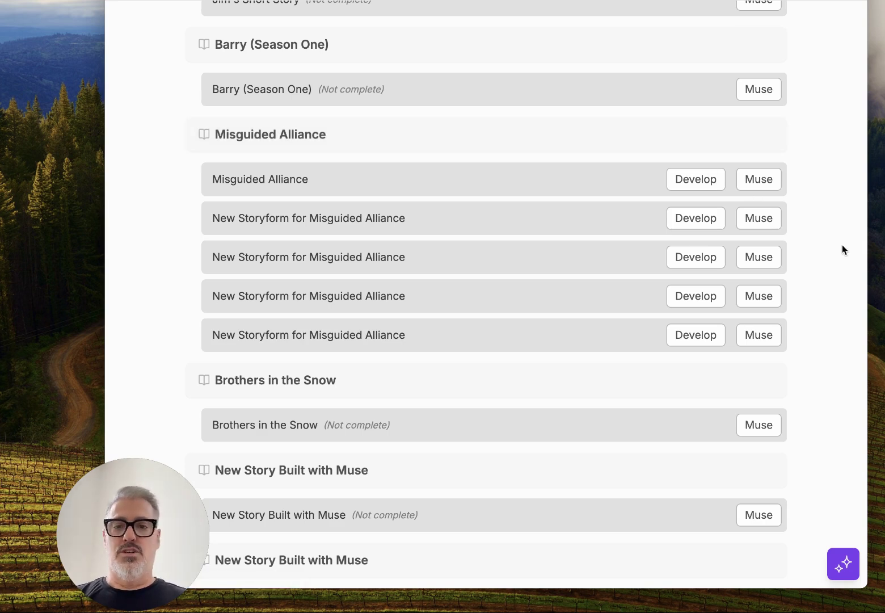
scroll(622, 209, up, 6)
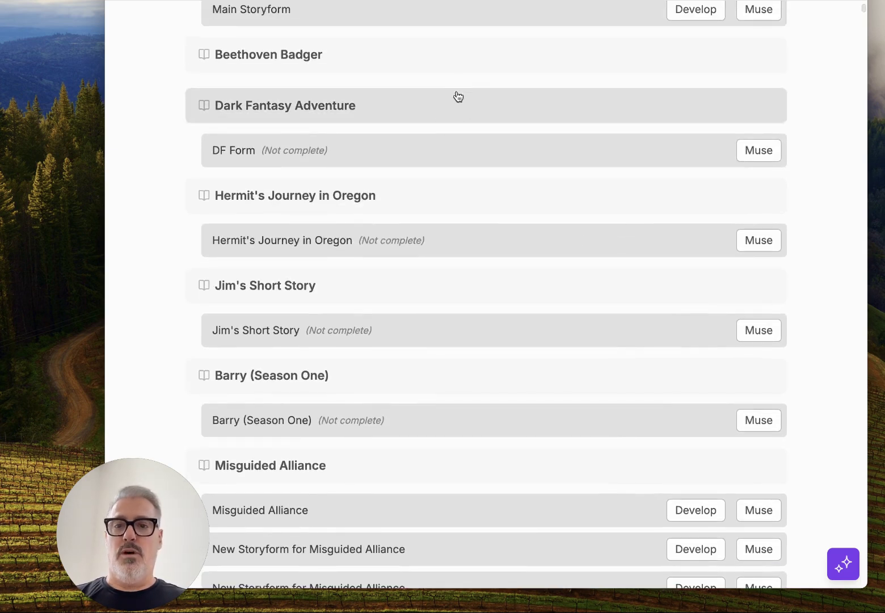
scroll(458, 96, up, 5)
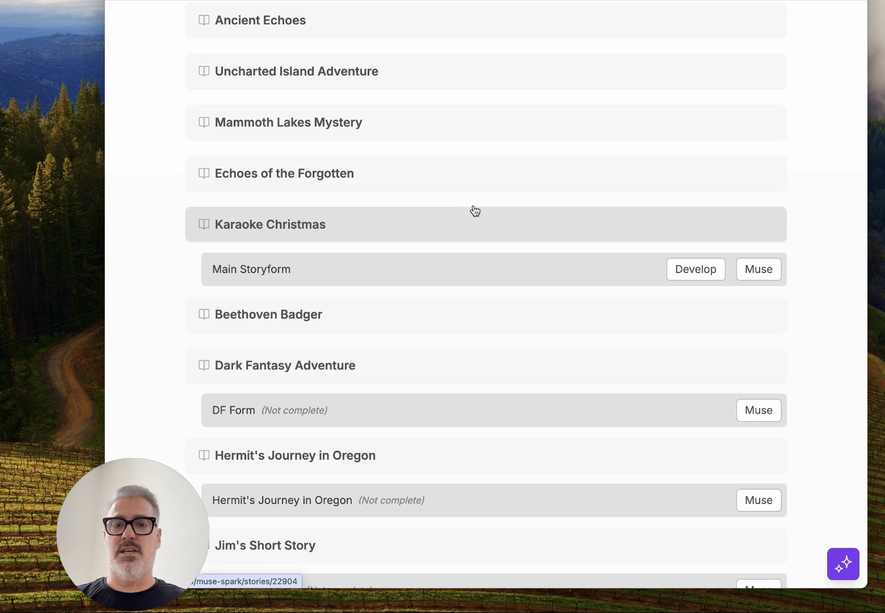
scroll(476, 213, up, 5)
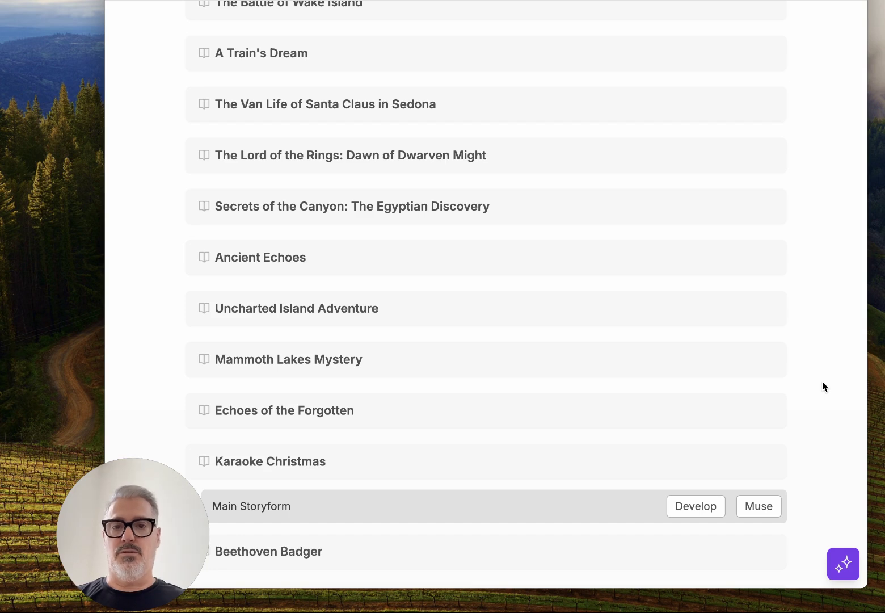
scroll(549, 359, down, 10)
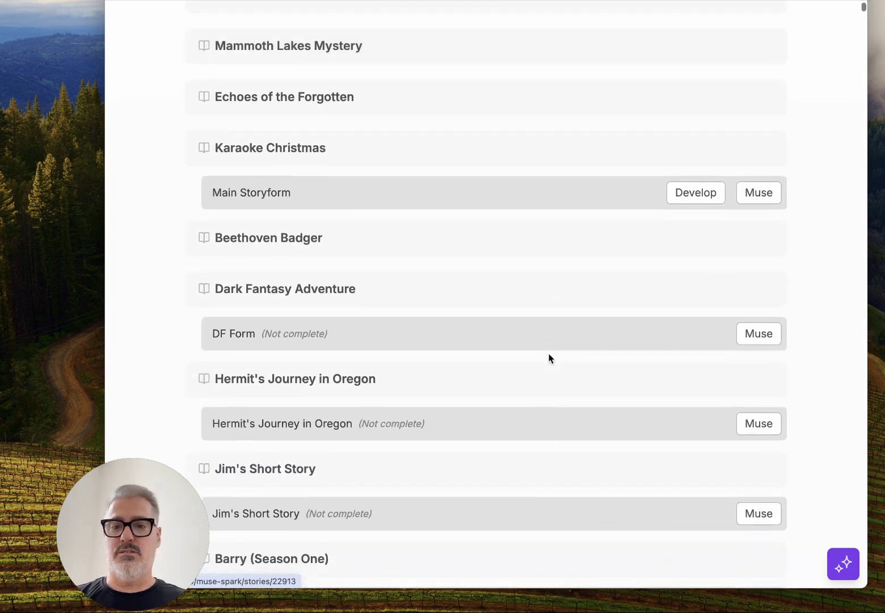
scroll(549, 358, down, 3)
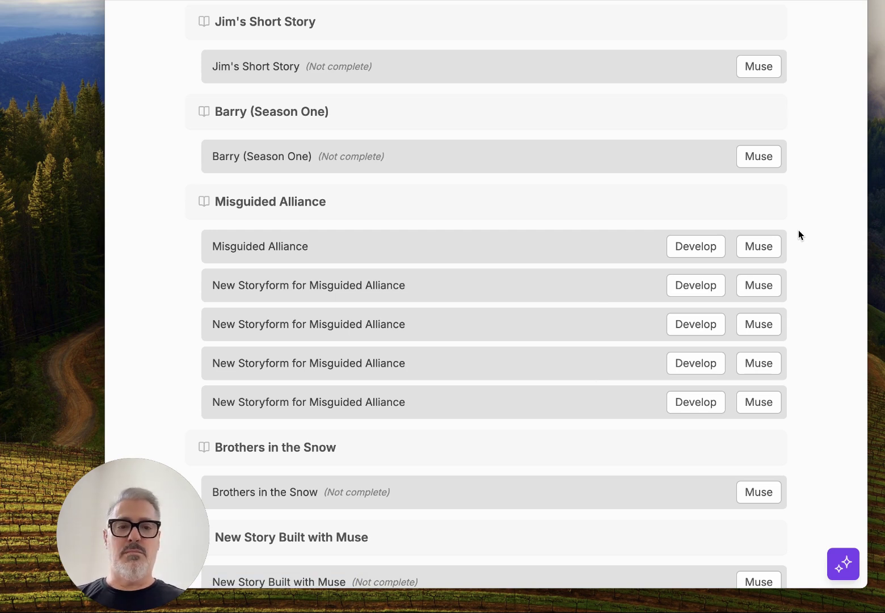
Open the story "The Van Life of Santa Claus in Sedona" and view the additional options for conversations and stories.
scroll(799, 234, up, 12)
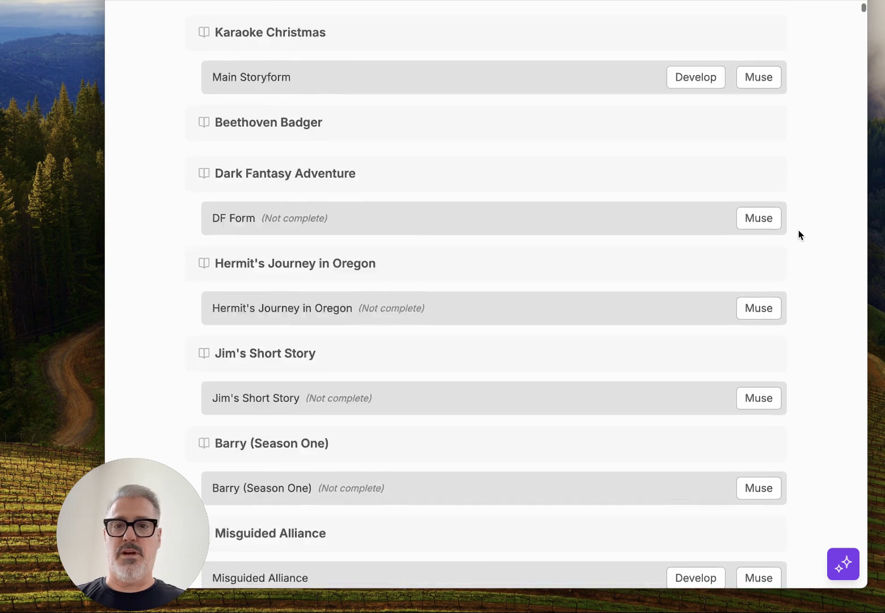
scroll(797, 229, up, 5)
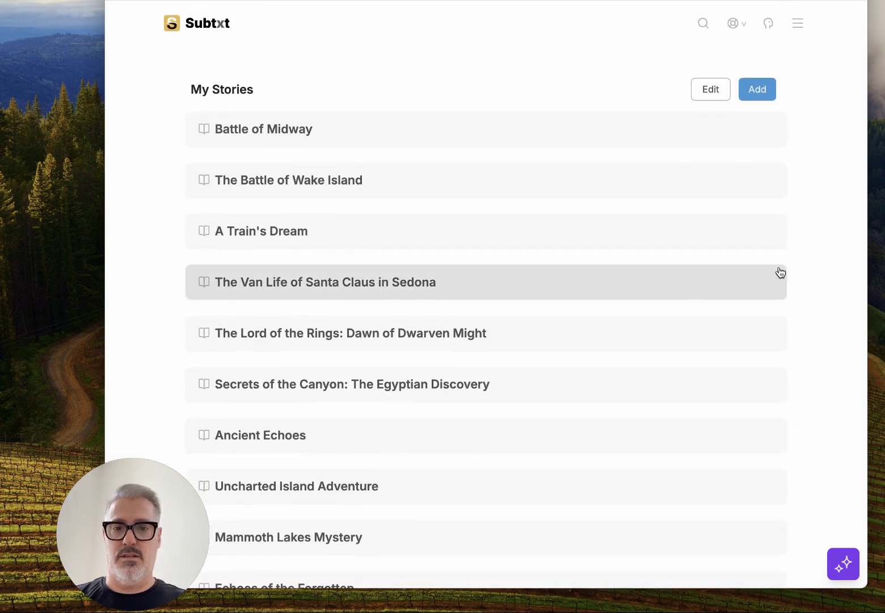
click(639, 284)
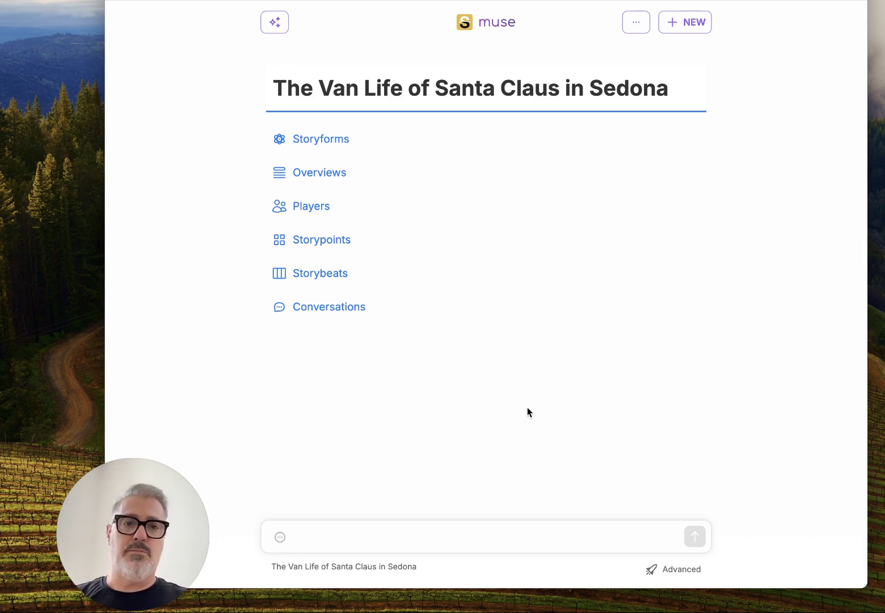
click(636, 23)
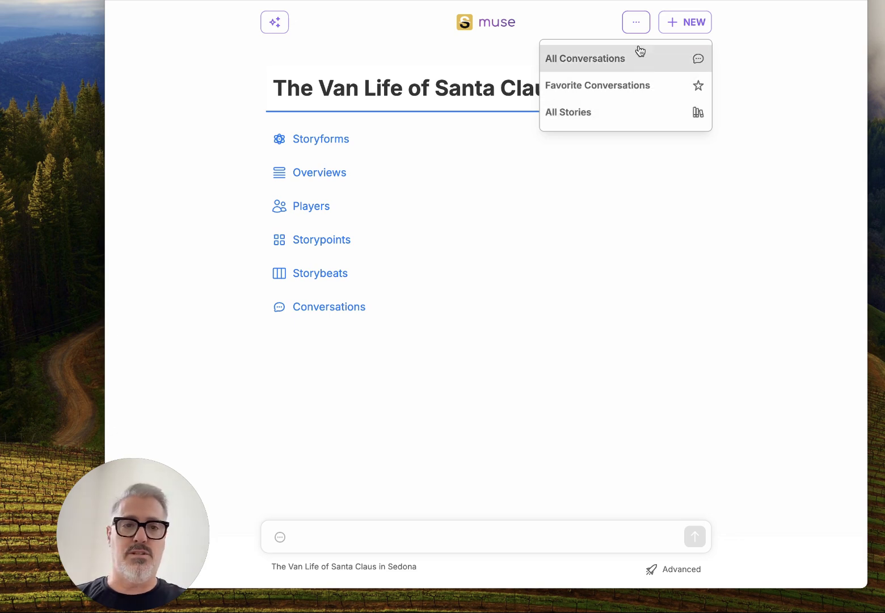
click(634, 26)
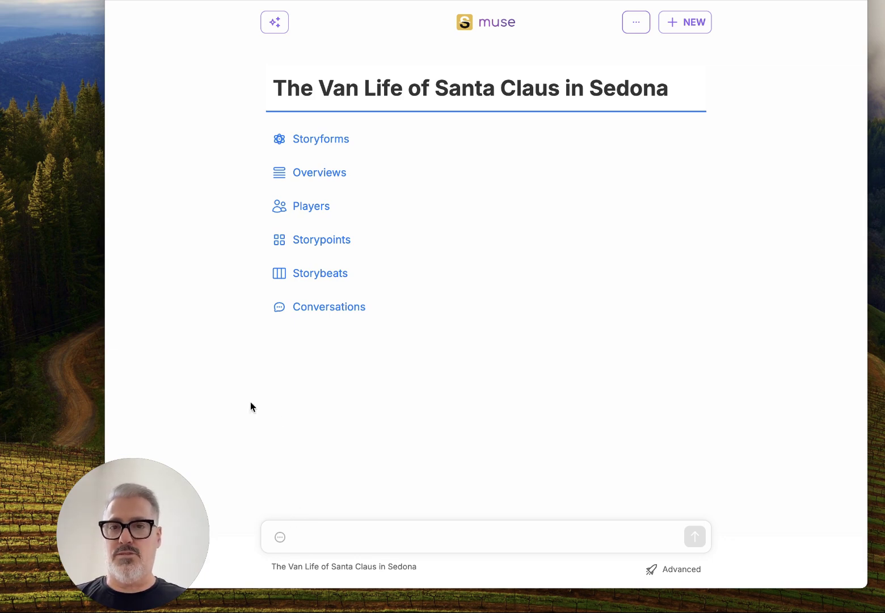
View the available Muse modes in the prompt options without changing the current mode.
click(279, 538)
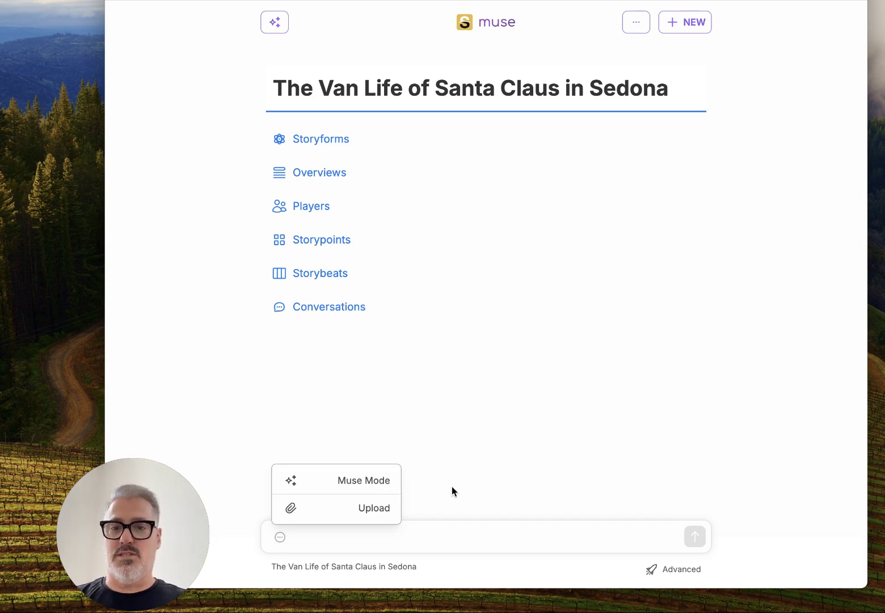
click(348, 480)
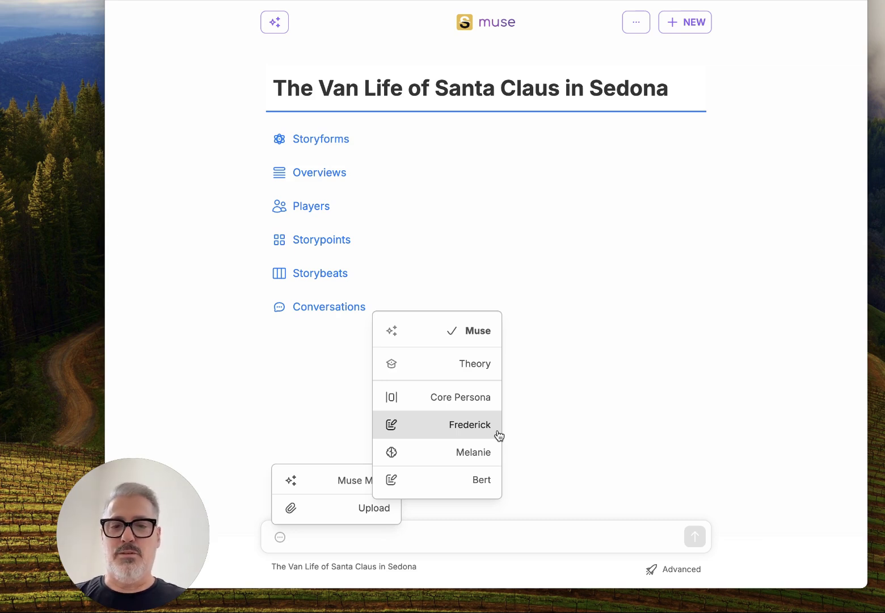
click(335, 481)
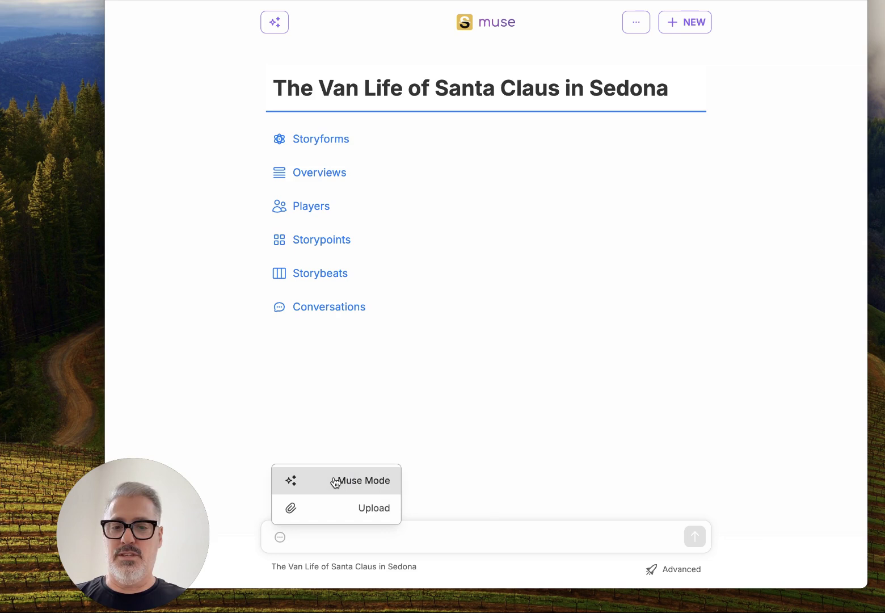
click(280, 539)
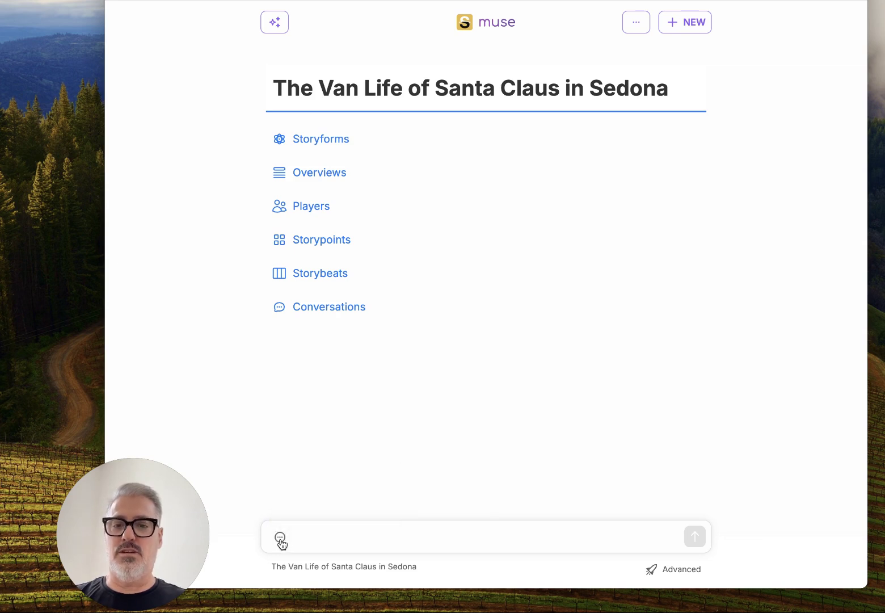
Open the conversation "Santa's Sedona Escape" from the story's past conversations.
click(318, 307)
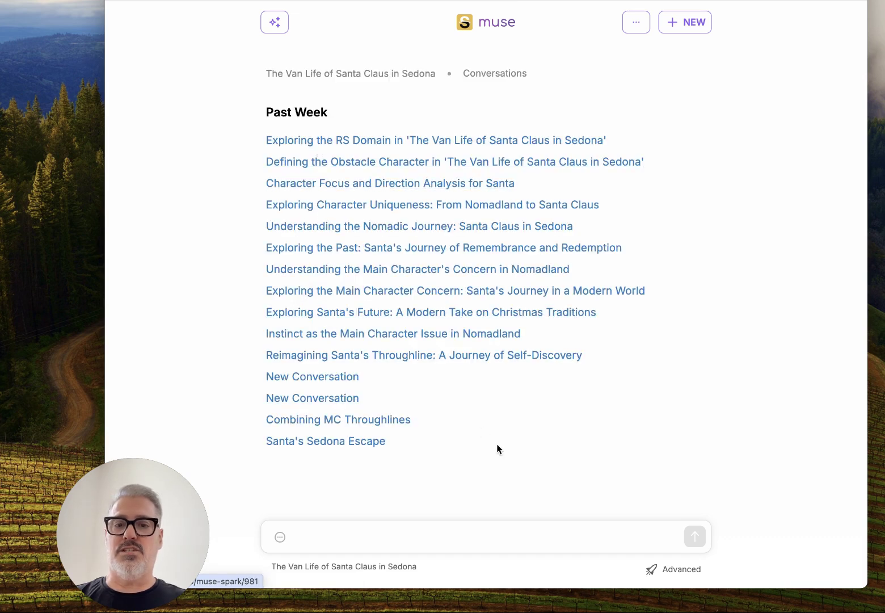
scroll(497, 449, down, 2)
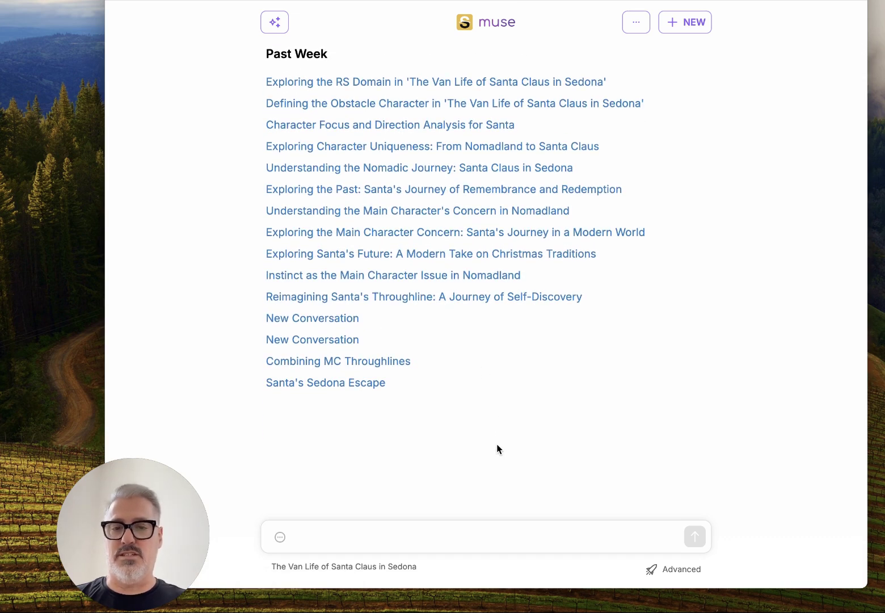
click(331, 381)
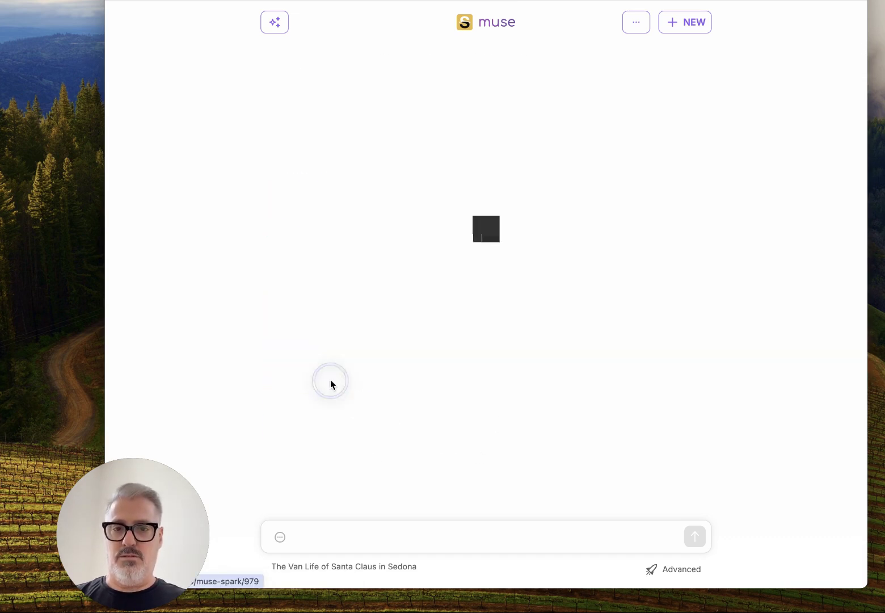
Review the conversation's early replies, covering the Santa van life poster and the Main Character Throughline based on the Nomadland Storyform.
scroll(673, 257, up, 15)
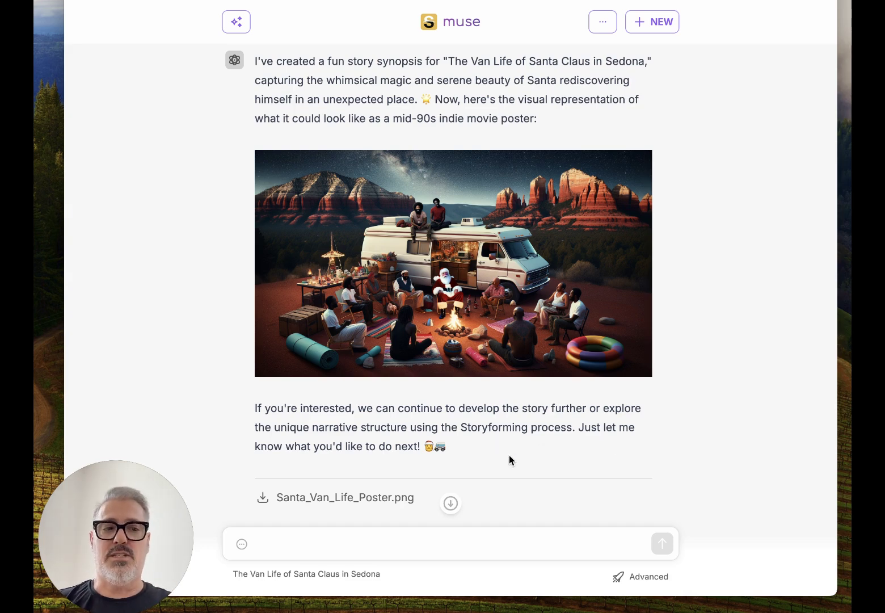
scroll(505, 453, down, 4)
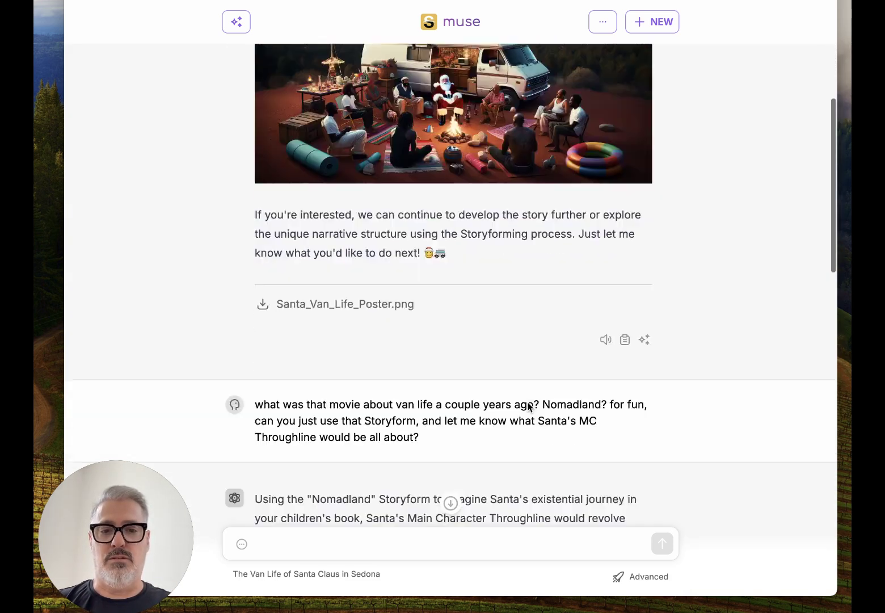
scroll(528, 406, down, 2)
scroll(528, 403, down, 3)
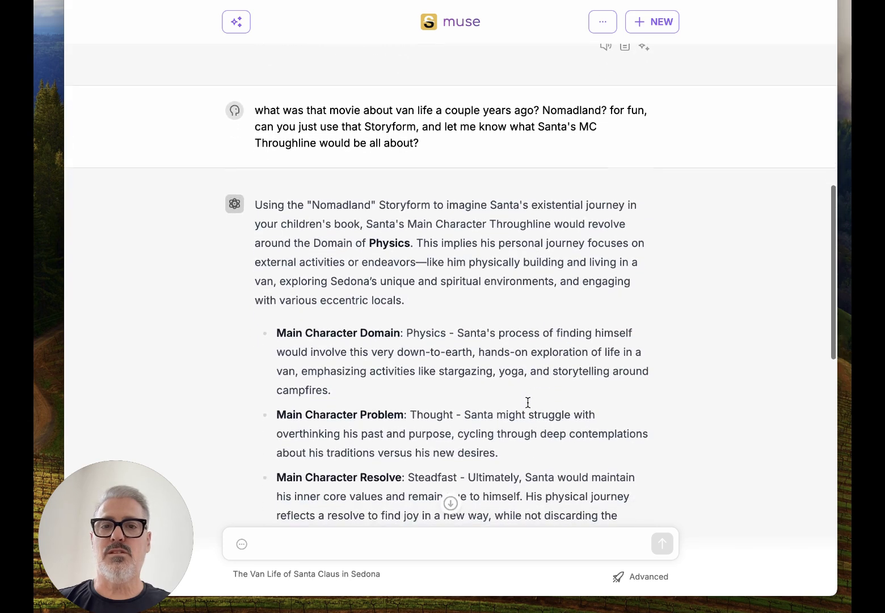
scroll(528, 402, down, 1)
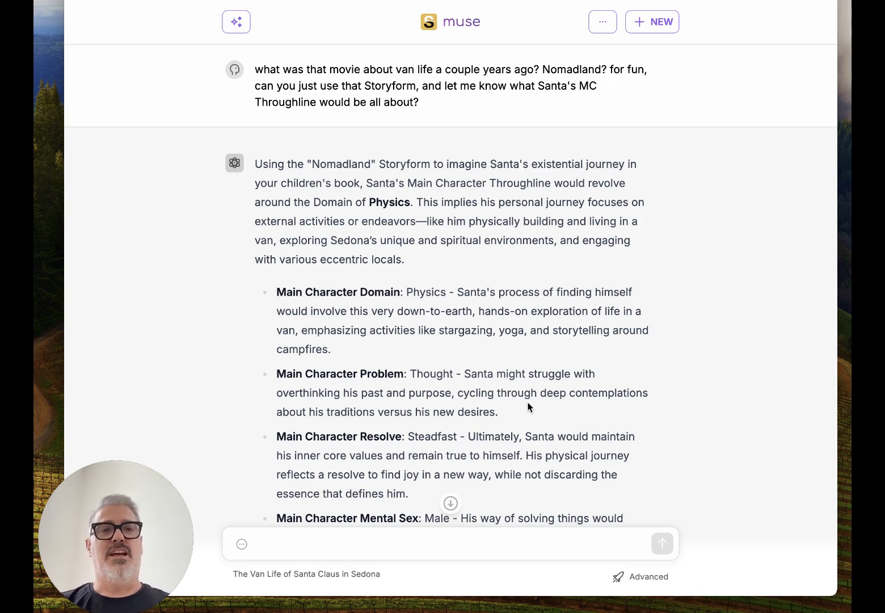
scroll(516, 285, up, 10)
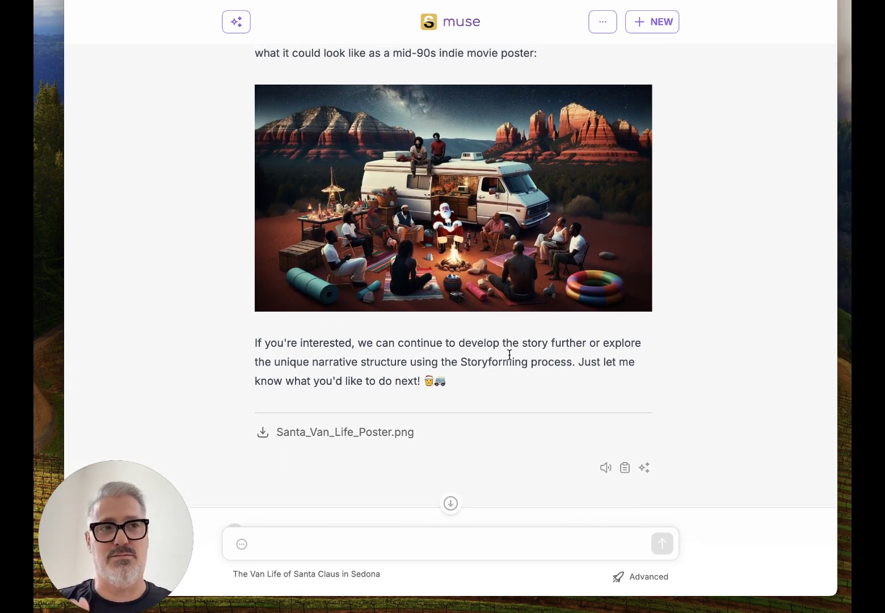
scroll(508, 355, down, 10)
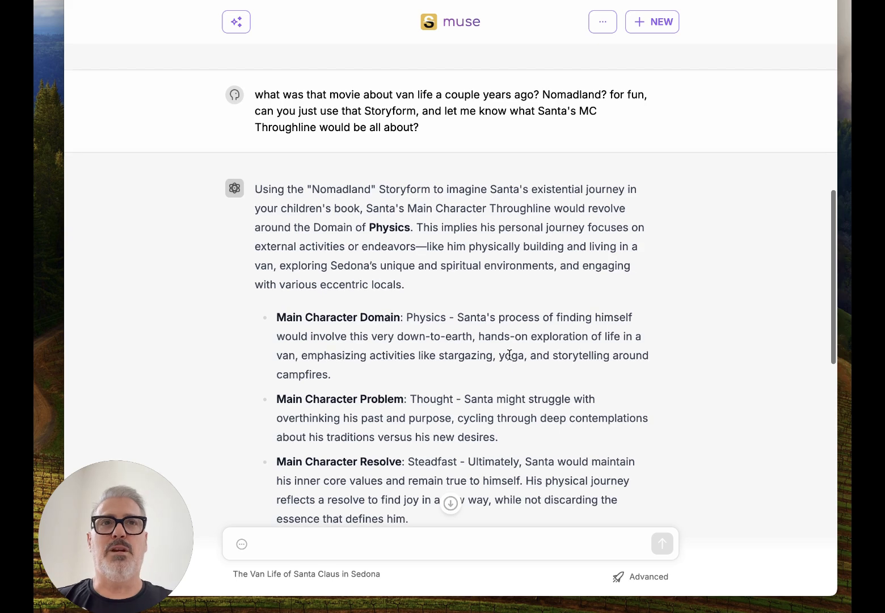
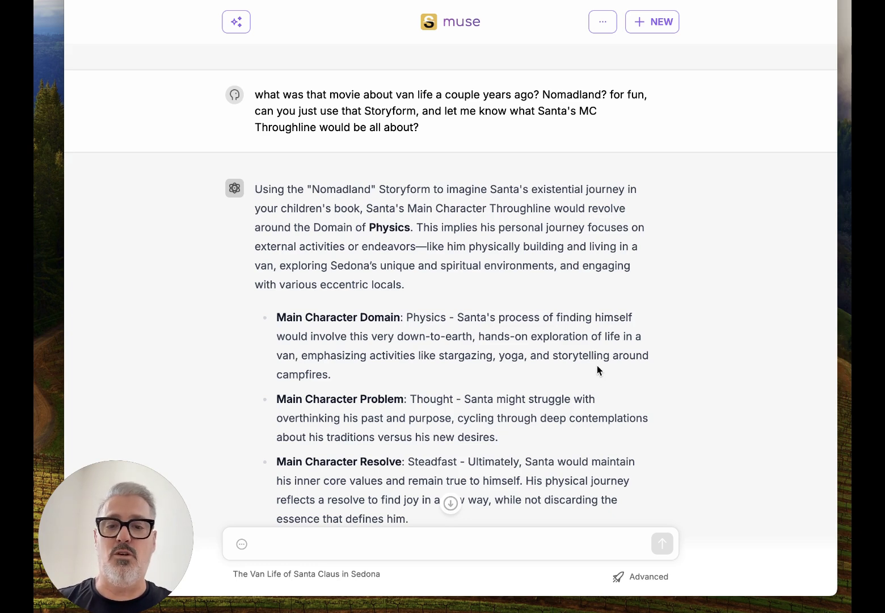
Read Santa's Main Character Domain, Problem, Resolve and Mental Sex, and the follow-up requests about saving them into the story.
scroll(597, 365, down, 4)
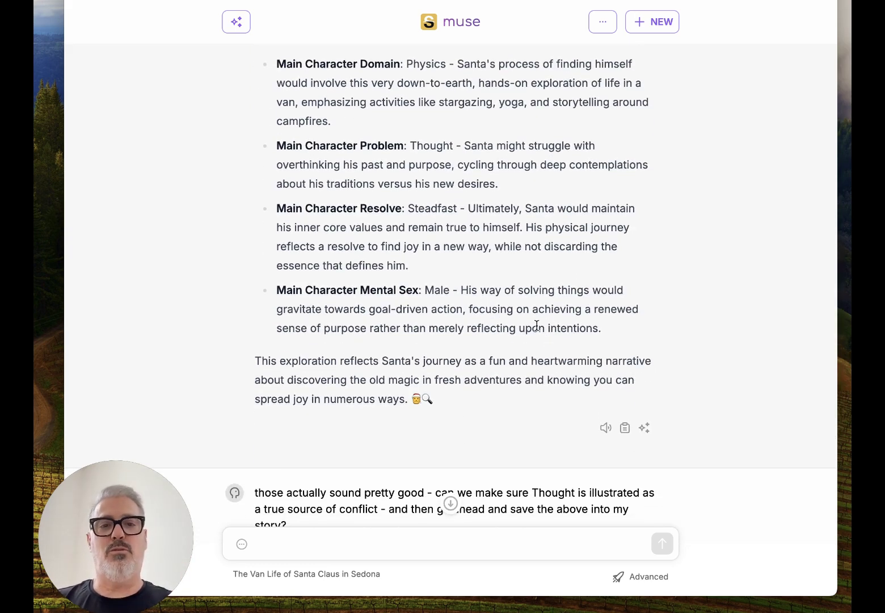
scroll(600, 217, up, 3)
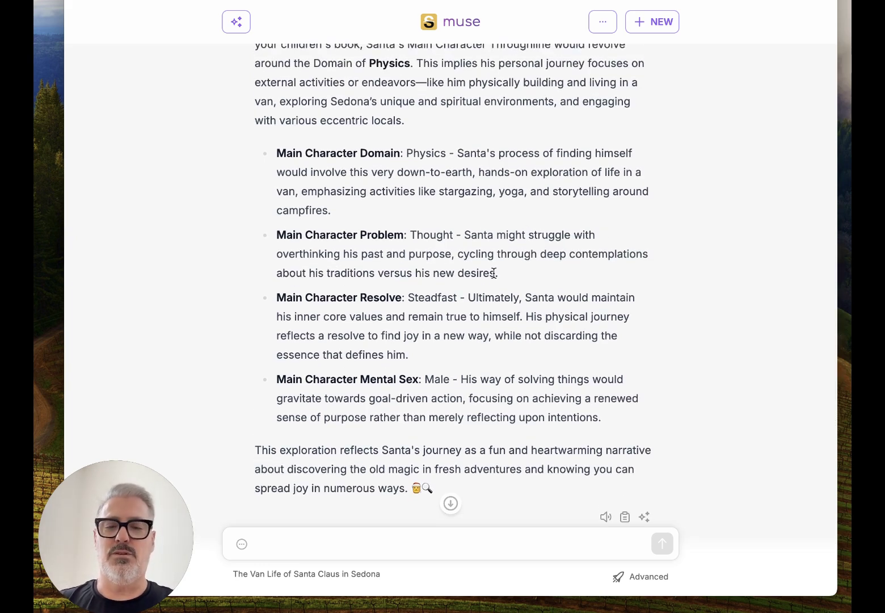
scroll(494, 272, down, 13)
scroll(492, 275, down, 2)
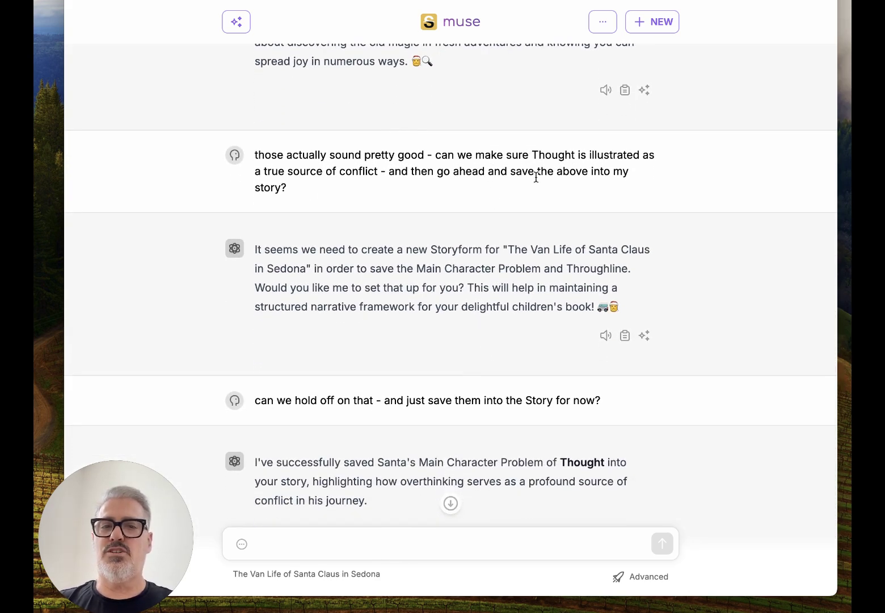
scroll(557, 205, up, 5)
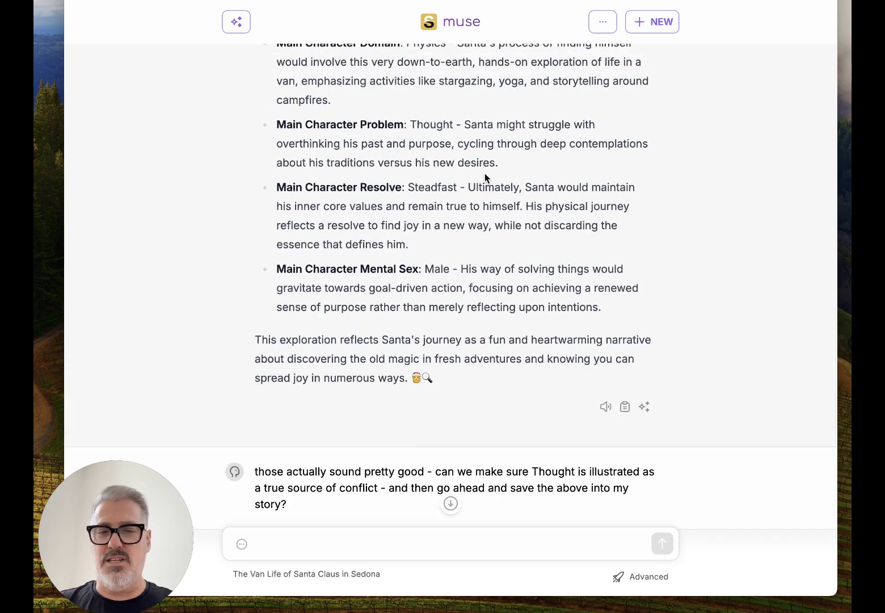
Read the rest of the "Santa's Sedona Escape" conversation, from the proposed new Storyform to saving the Problem of Thought into the story.
scroll(502, 326, down, 4)
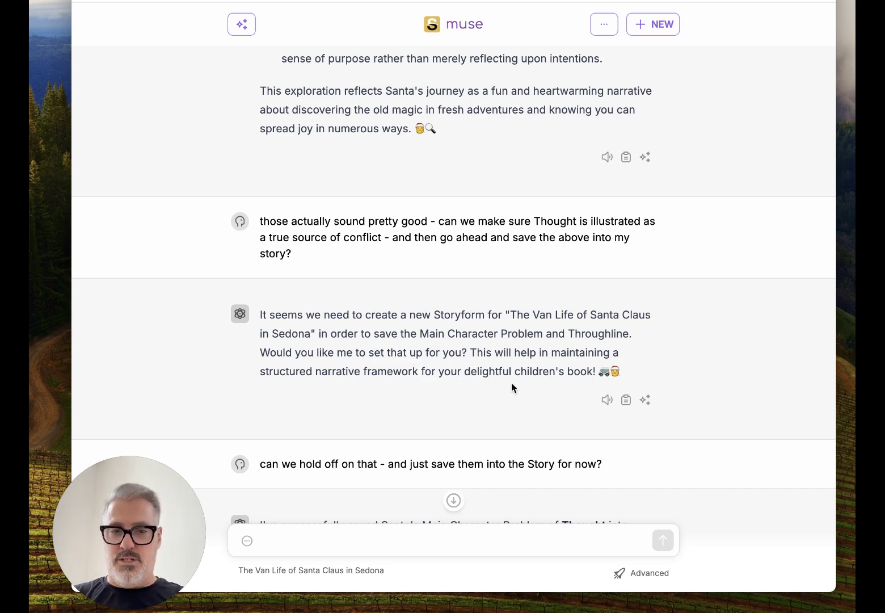
scroll(511, 382, down, 3)
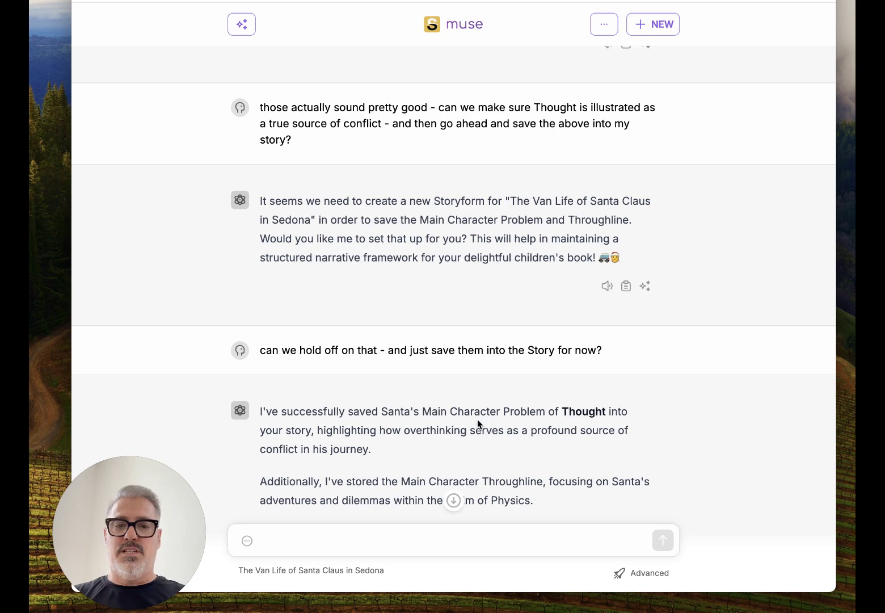
scroll(477, 419, down, 2)
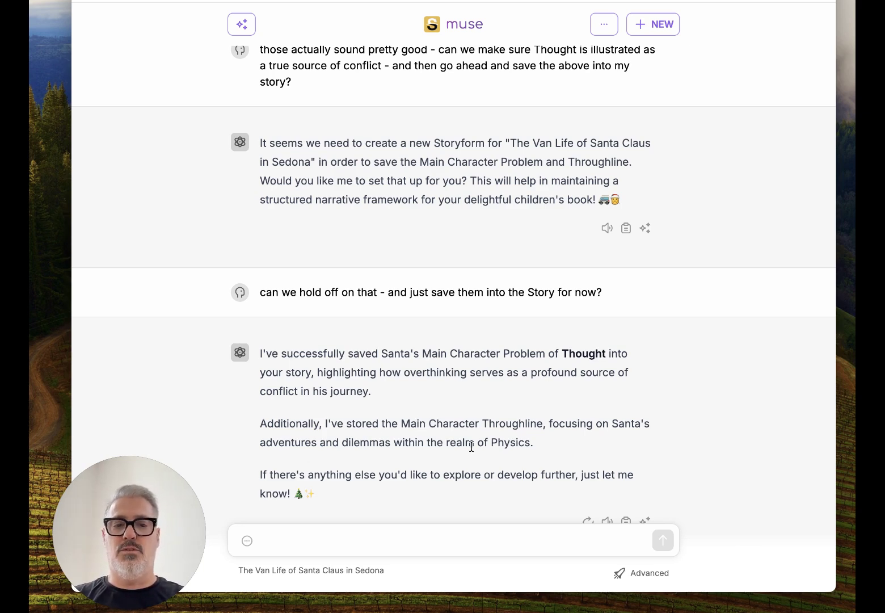
scroll(471, 446, down, 3)
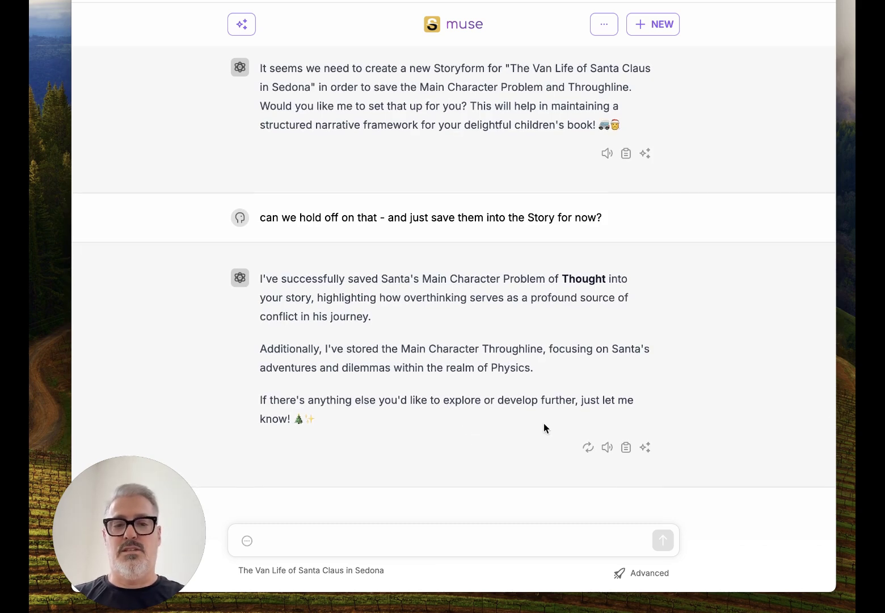
scroll(470, 452, down, 1)
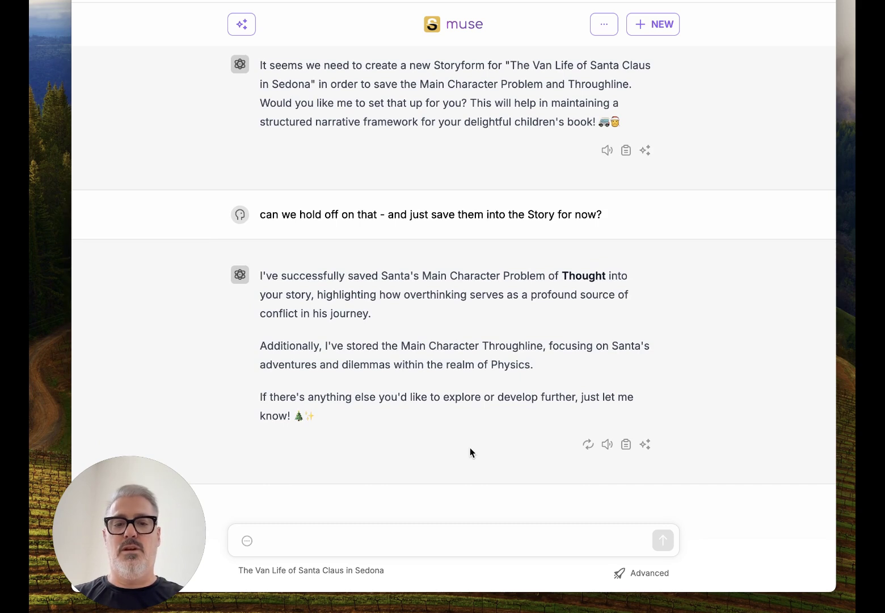
Open the Main Character Problem from the story's Storypoints to view its saved storytelling and linked conversations.
click(326, 572)
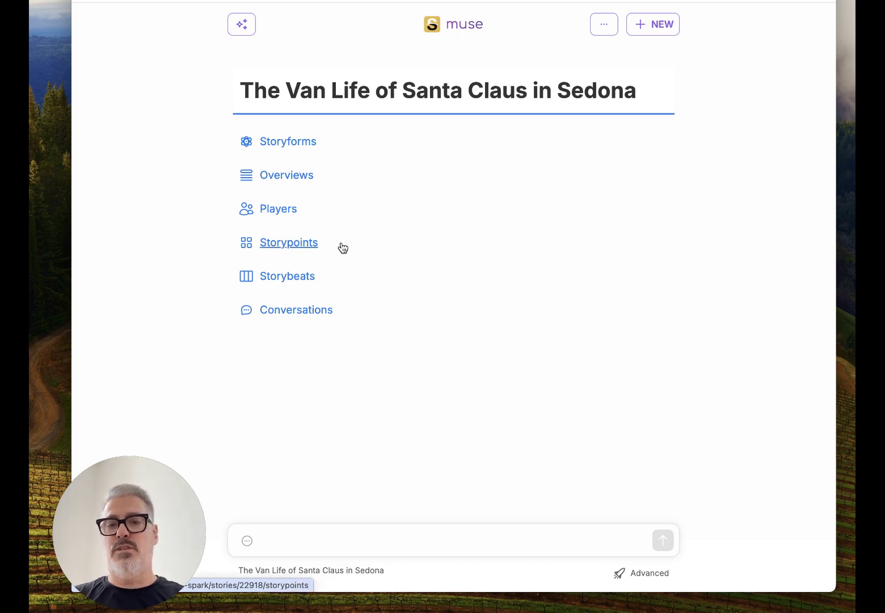
click(304, 243)
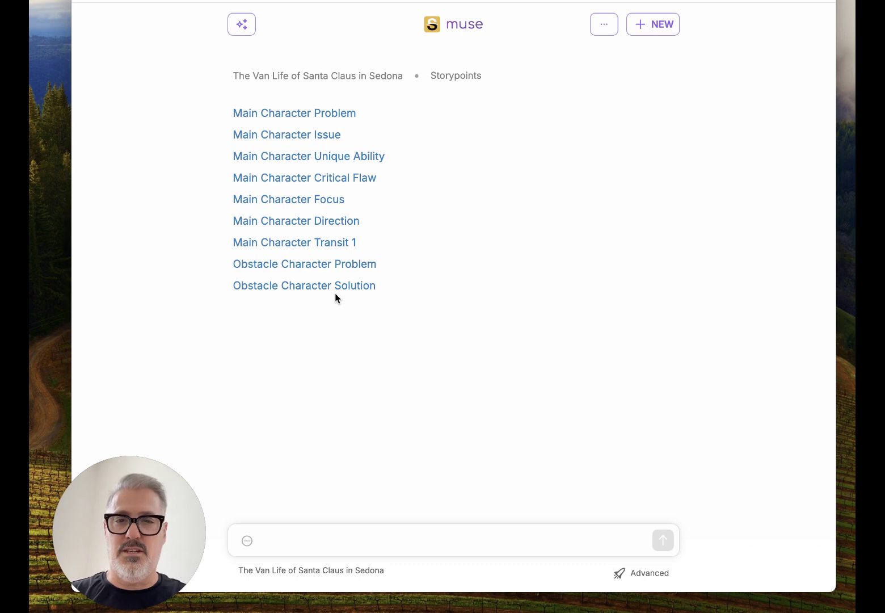
click(296, 112)
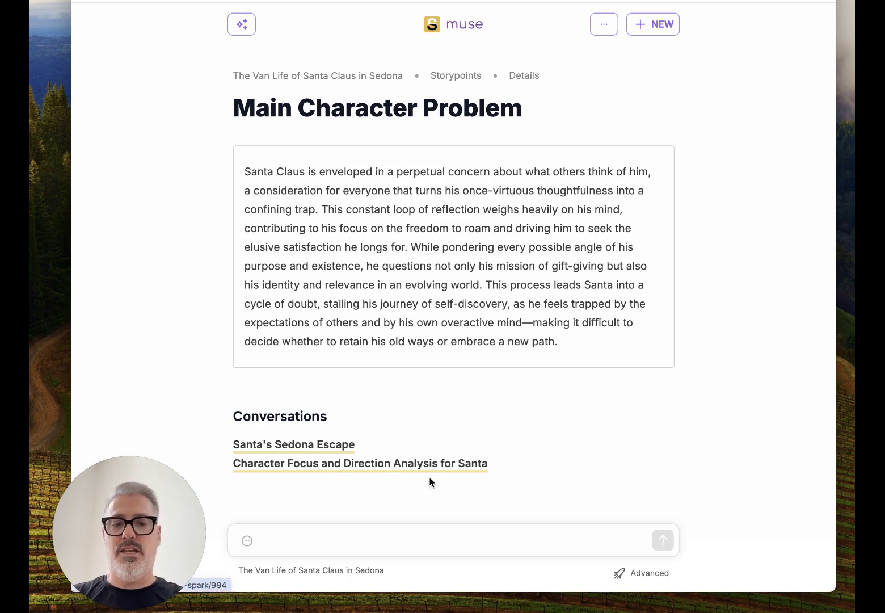
Open the linked conversation "Character Focus and Direction Analysis for Santa" and examine Nomadland's Focus on ability and Direction on desire from its beginning.
click(419, 464)
scroll(507, 308, up, 20)
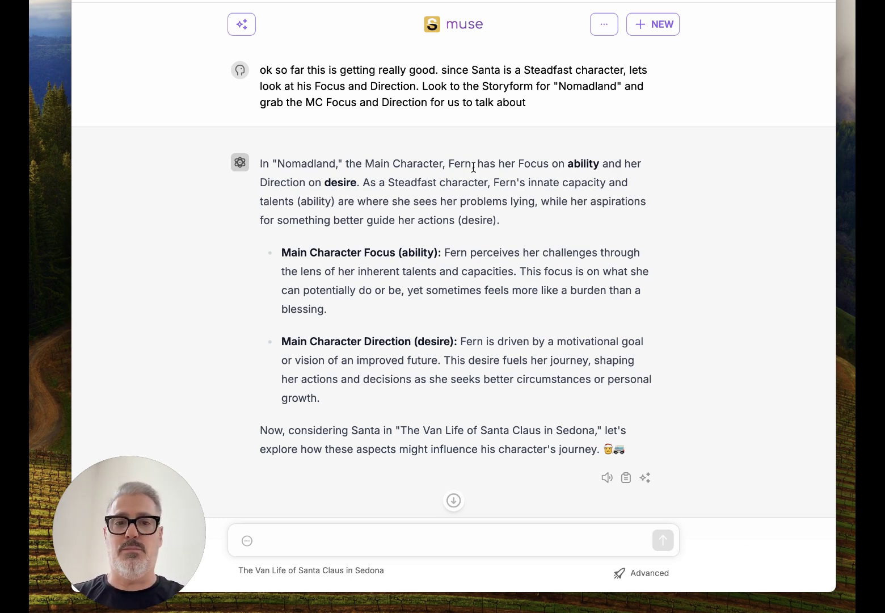
double_click(579, 163)
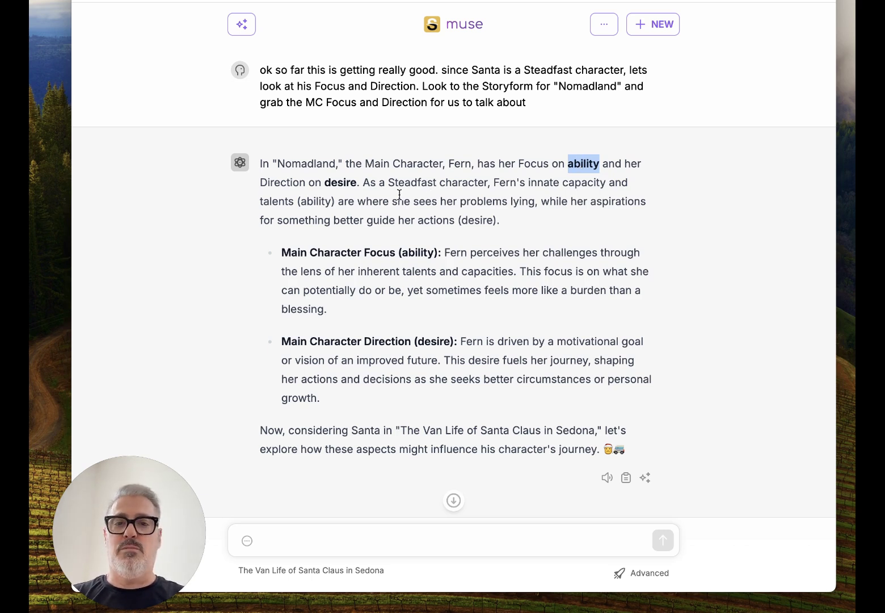
double_click(337, 182)
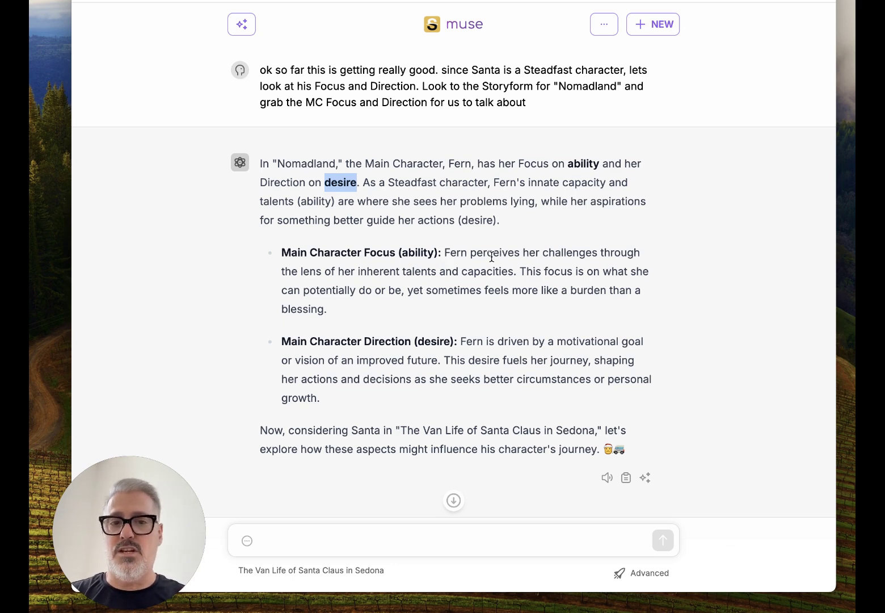
triple_click(469, 181)
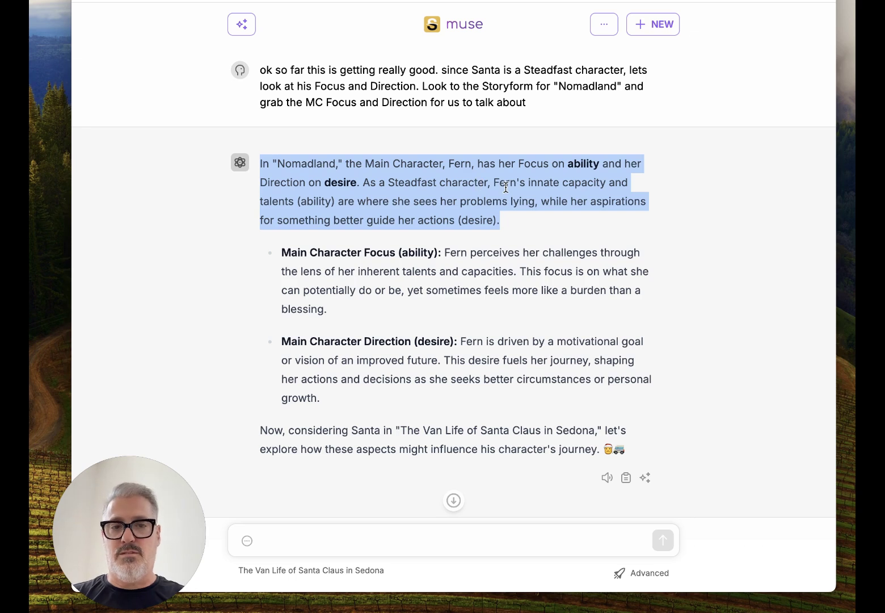
click(469, 206)
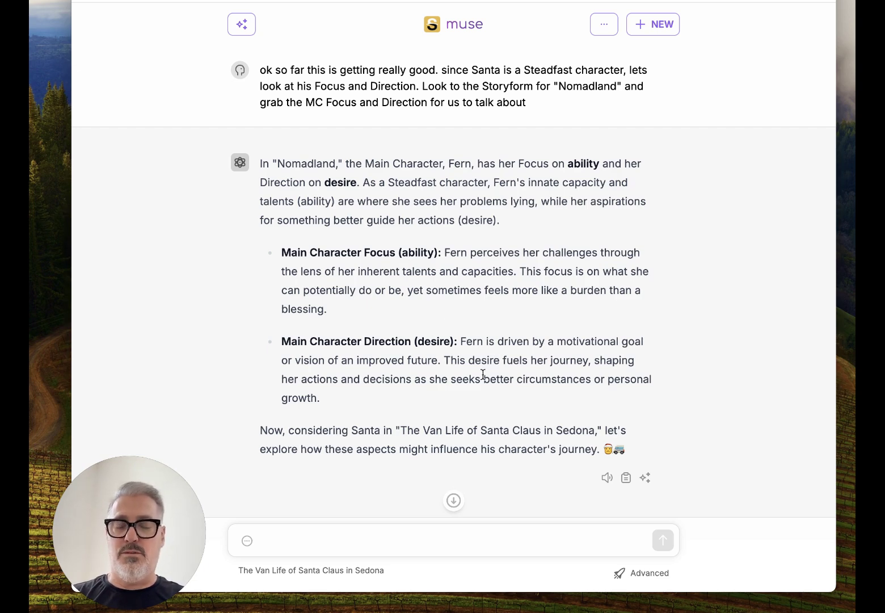
Review the wanderlust request and the replies adapting Focus and Direction to Santa and saving them into the story.
scroll(482, 374, down, 5)
scroll(481, 374, up, 5)
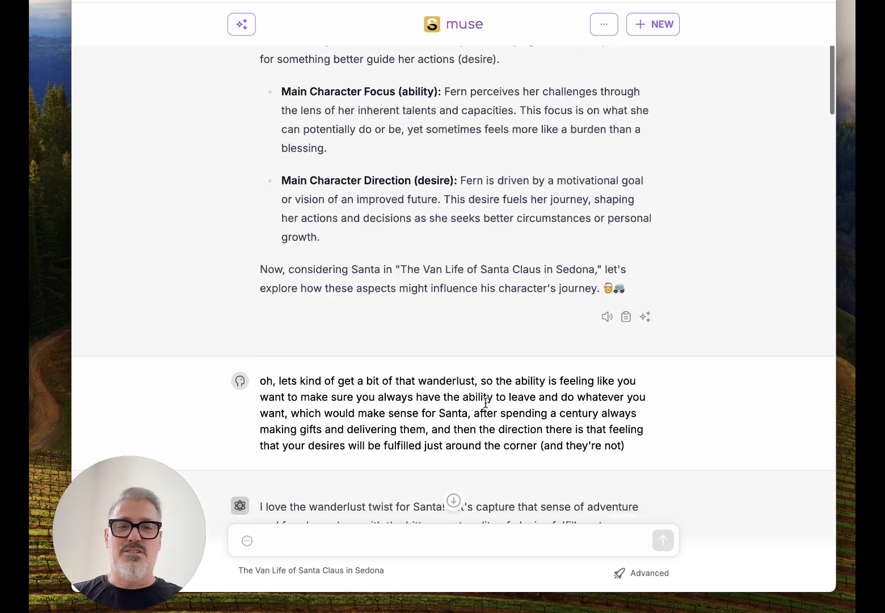
scroll(447, 211, up, 2)
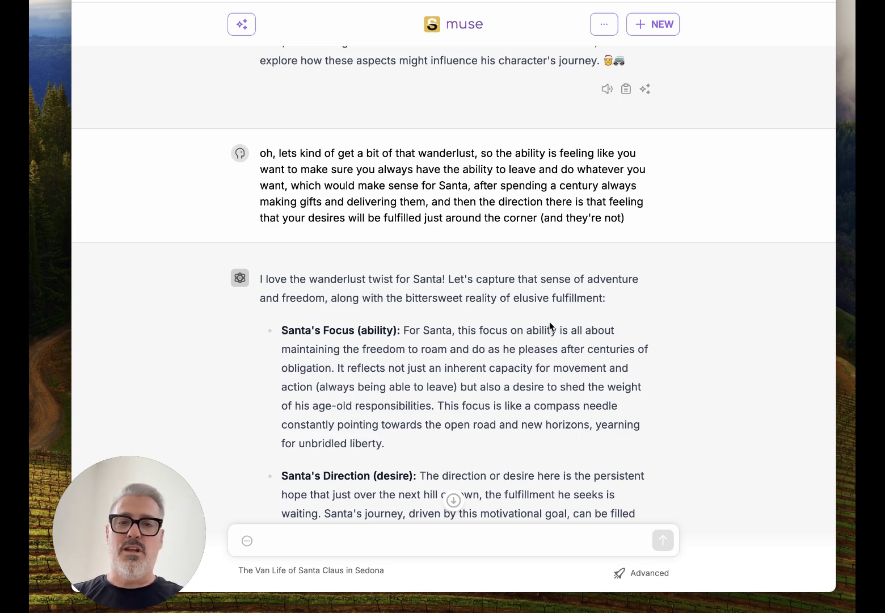
scroll(549, 321, down, 3)
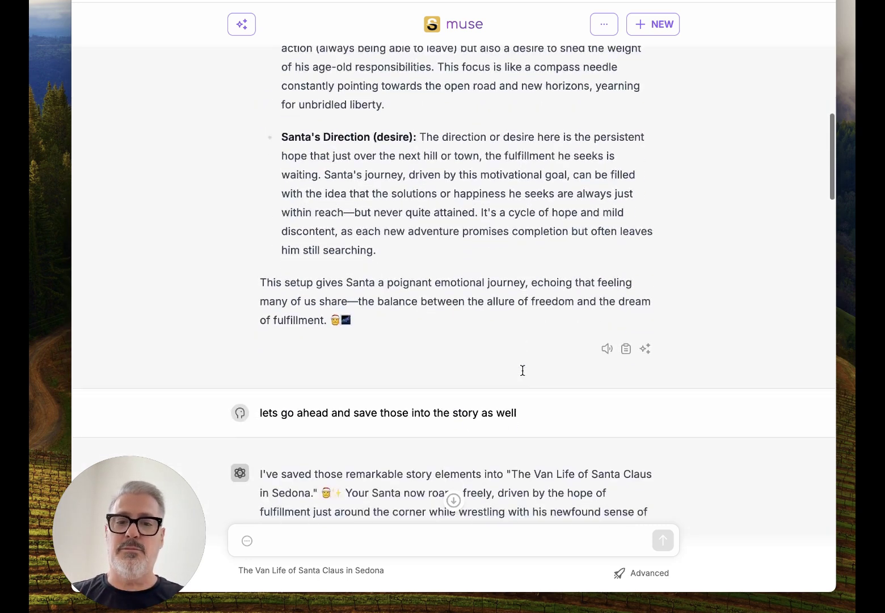
scroll(522, 370, down, 1)
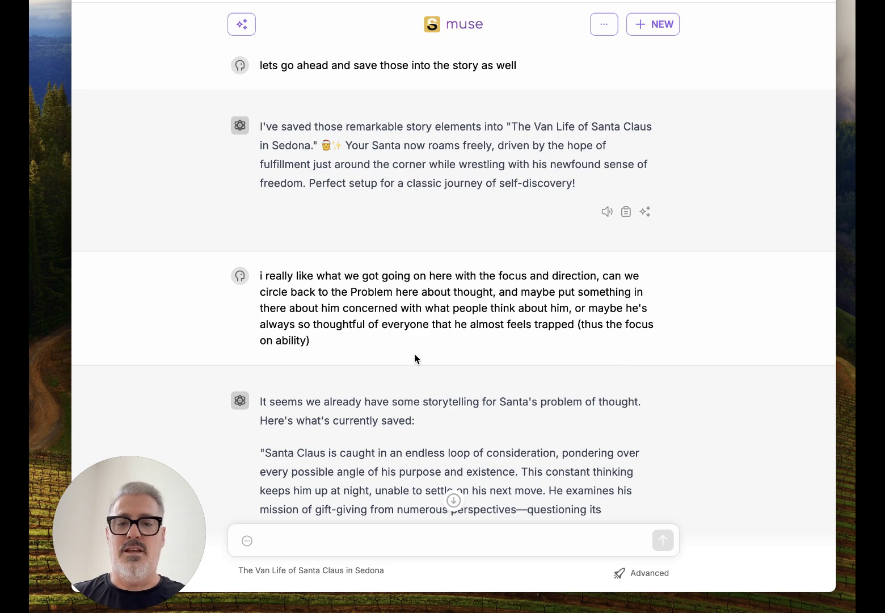
Read how Santa's Problem of Thought was reworked, from the currently saved text to the version mixing in the new thoughts.
scroll(414, 353, down, 3)
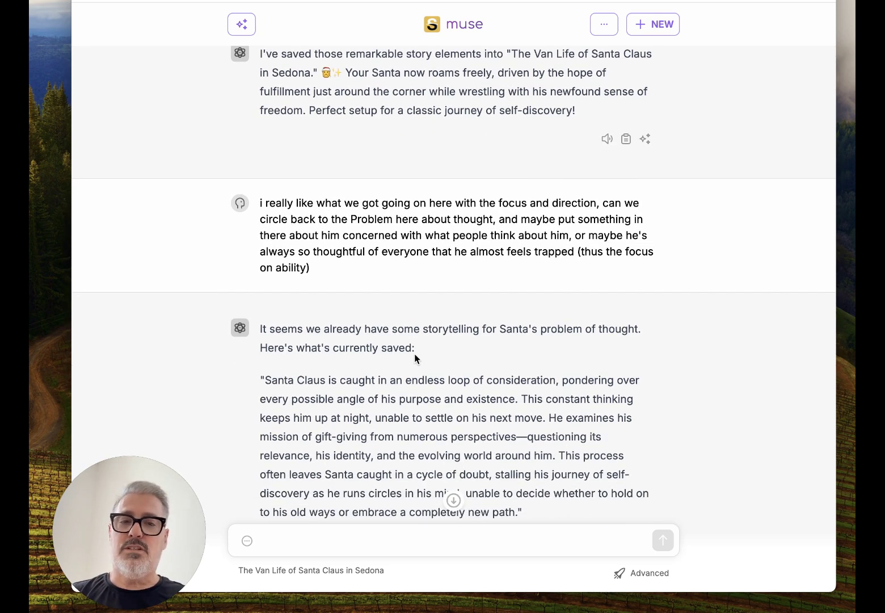
scroll(414, 354, down, 5)
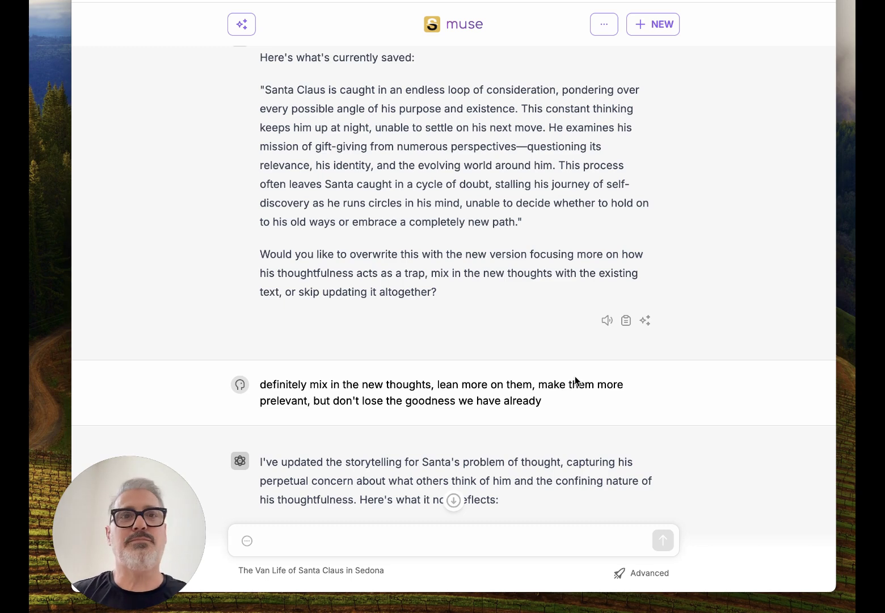
scroll(600, 320, down, 3)
scroll(600, 317, down, 1)
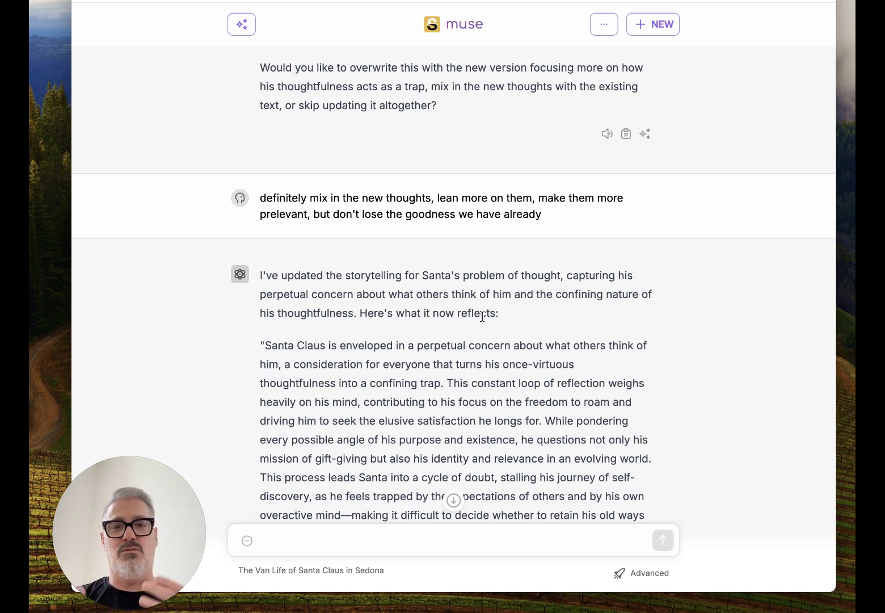
scroll(545, 345, down, 5)
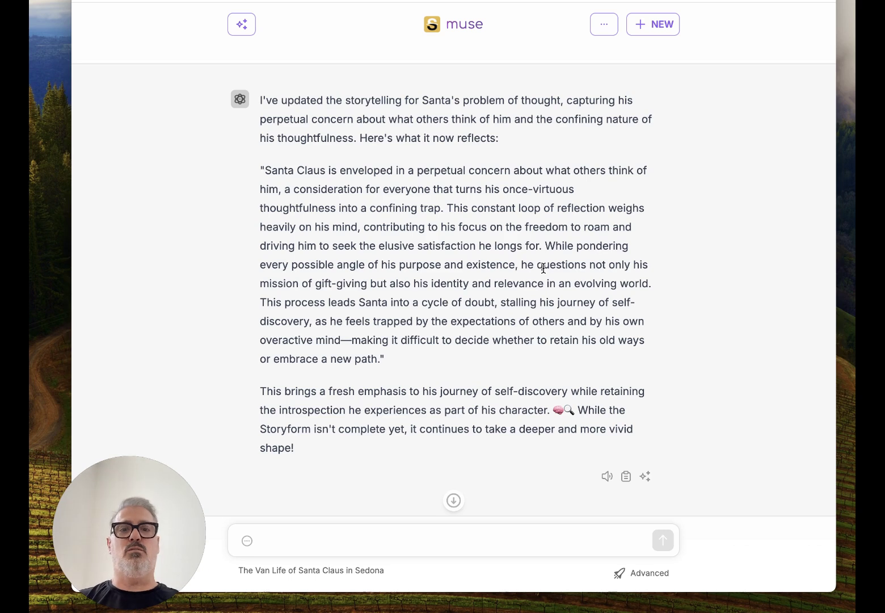
Examine the repeated requests to read back all MC Storypoints and the replies summarizing Santa's Focus, Direction, Problem and Resolve.
scroll(588, 295, down, 5)
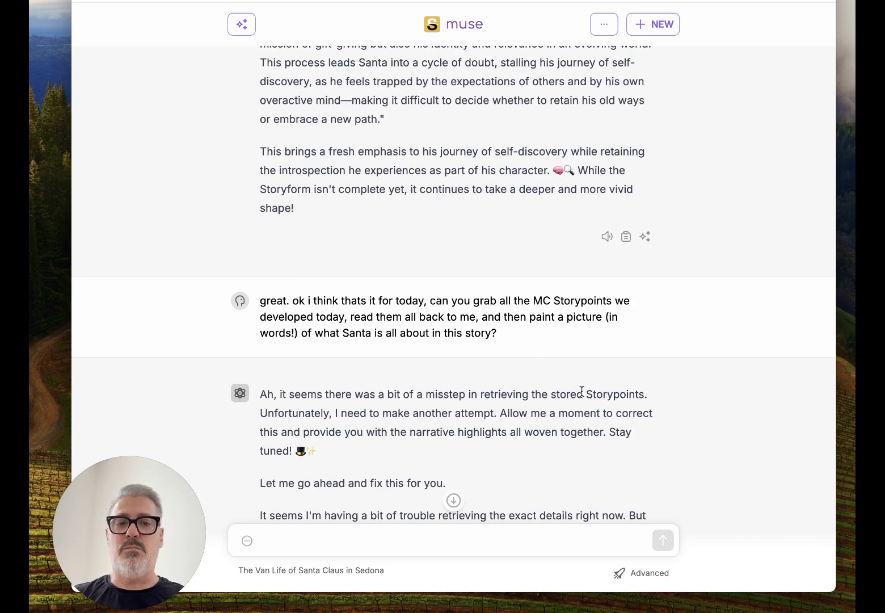
scroll(580, 391, down, 7)
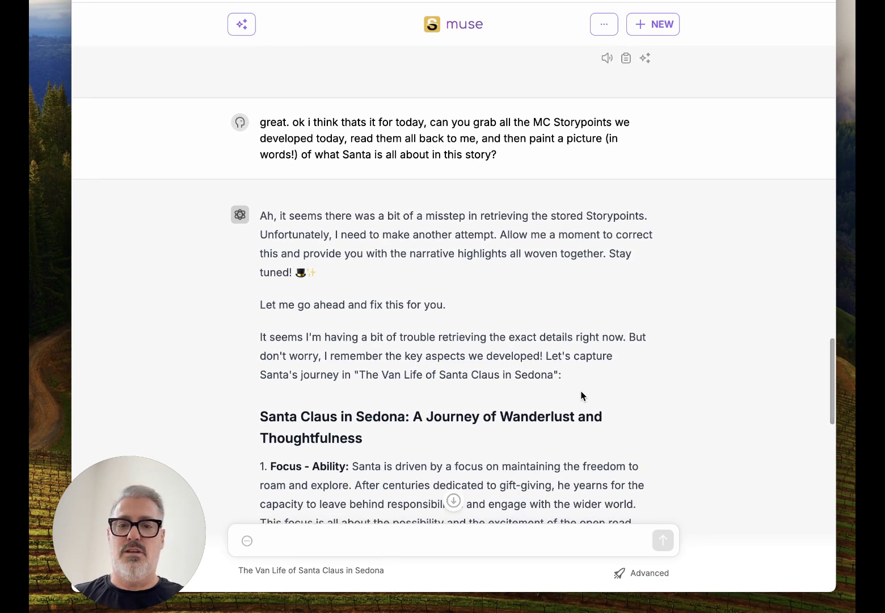
scroll(580, 395, down, 1)
scroll(580, 394, up, 2)
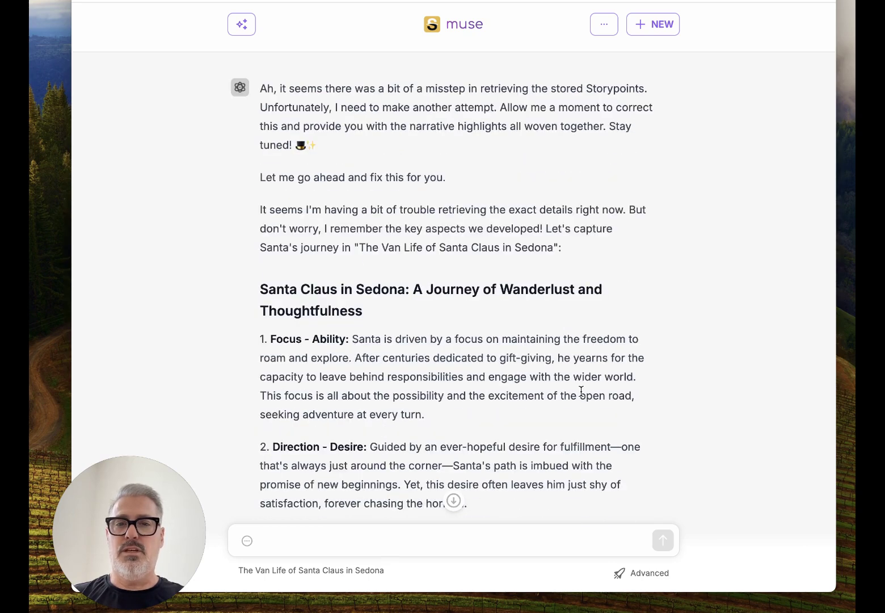
scroll(579, 393, down, 3)
scroll(581, 391, down, 8)
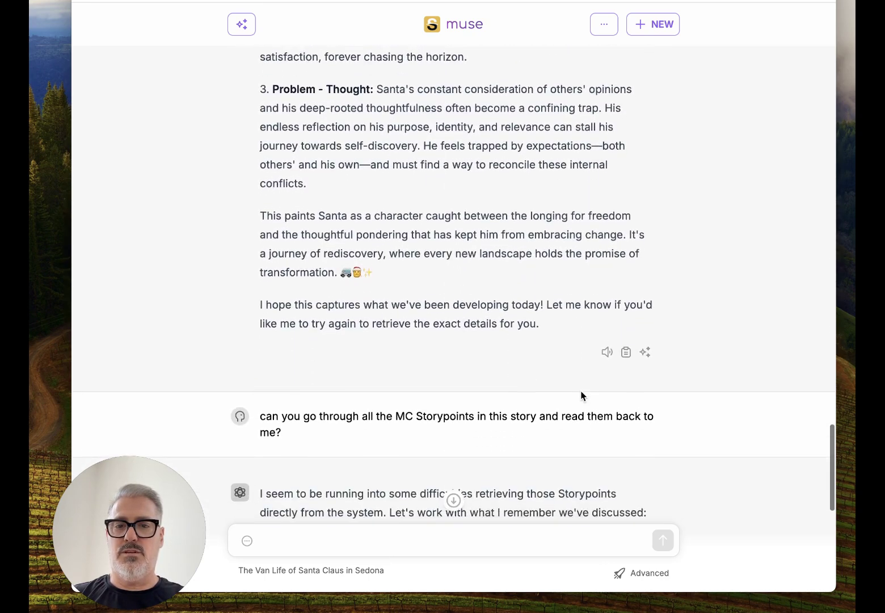
scroll(581, 395, down, 8)
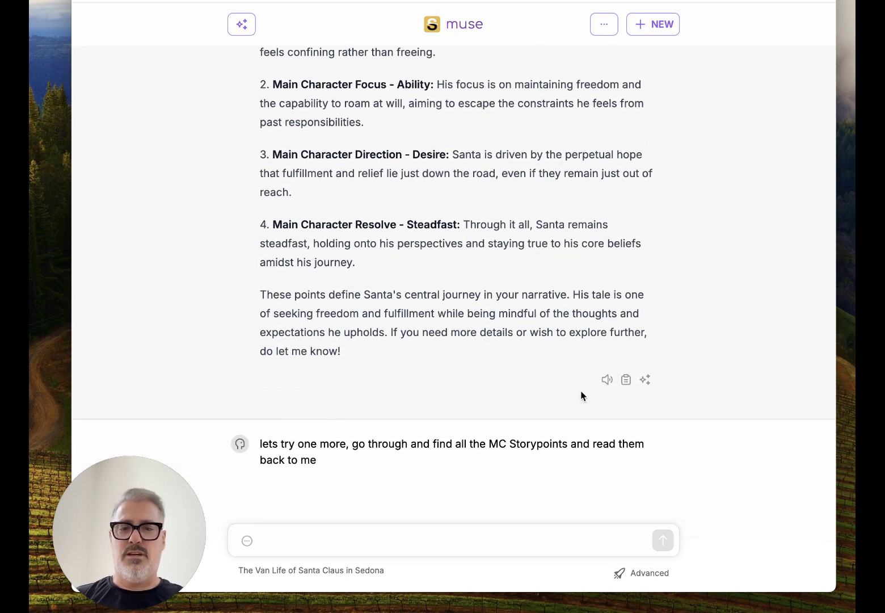
scroll(556, 368, up, 4)
scroll(556, 368, down, 4)
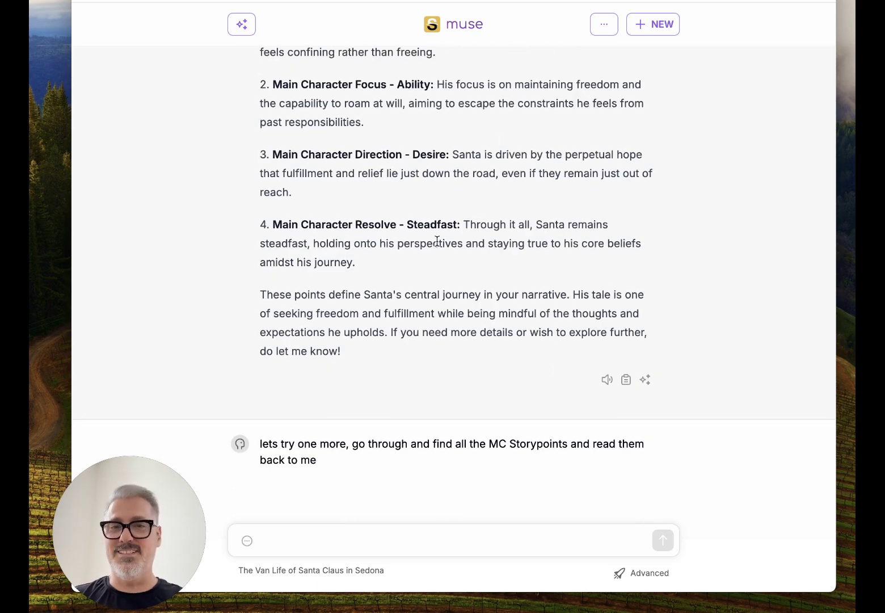
Open the story's conversation "Defining the Obstacle Character in 'The Van Life of Santa Claus in Sedona'" and read its Obstacle Character and Relationship Story Throughline replies.
click(324, 571)
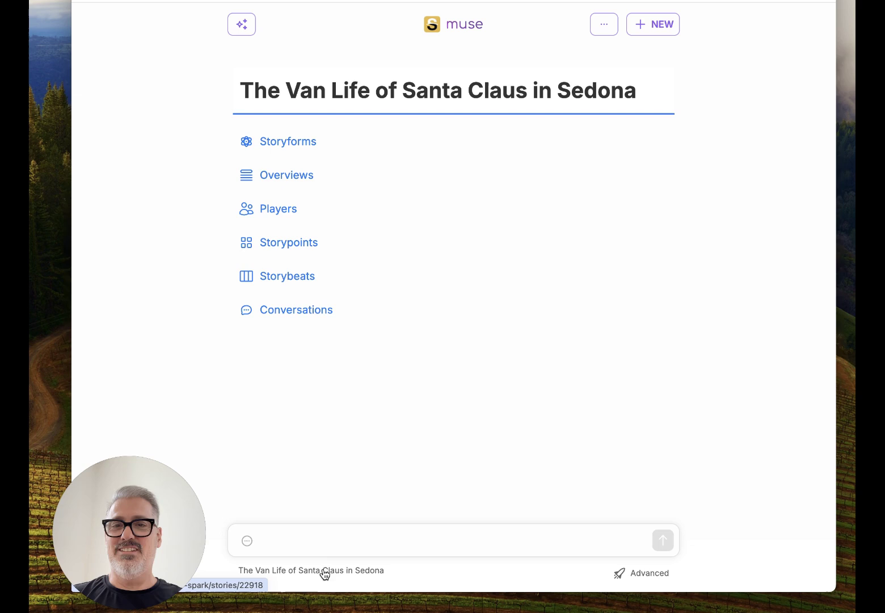
click(297, 313)
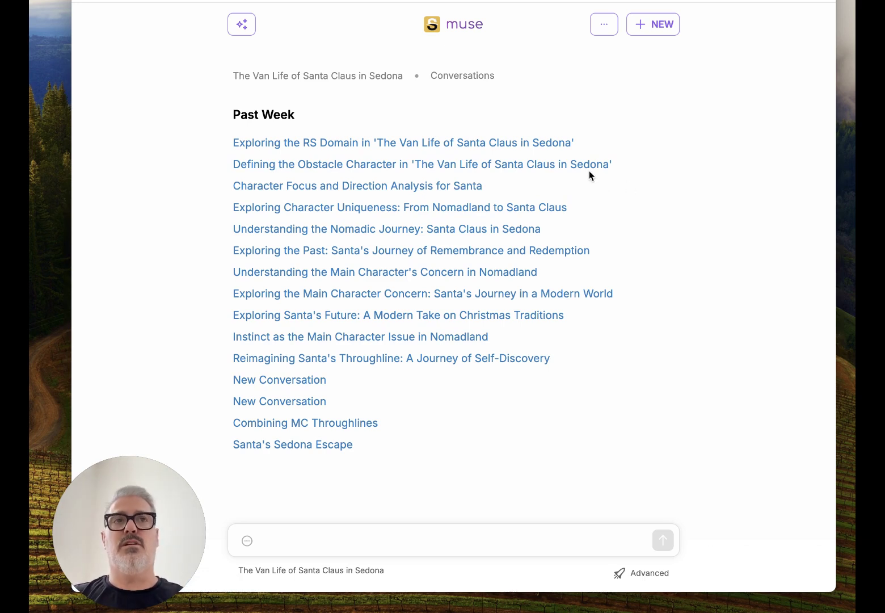
click(510, 169)
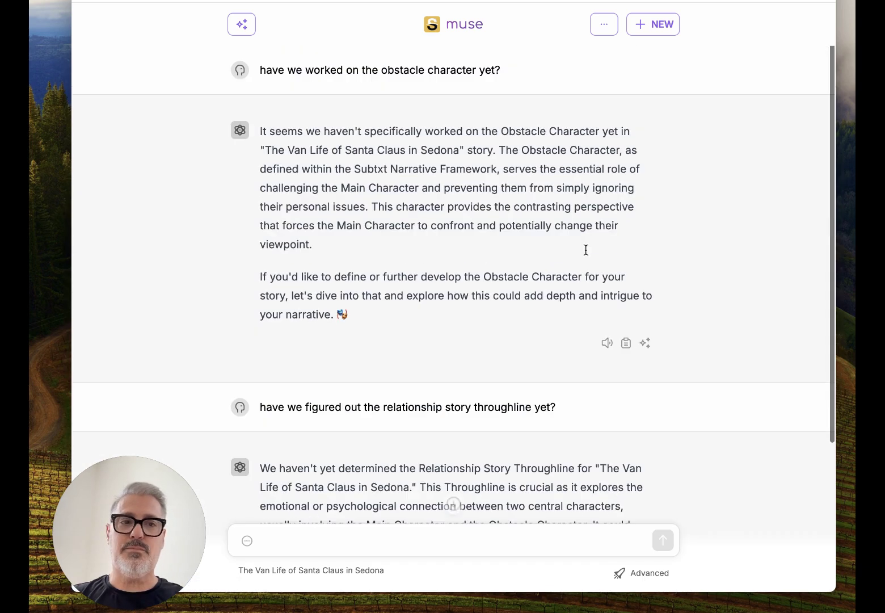
scroll(585, 253, up, 2)
scroll(585, 253, up, 2)
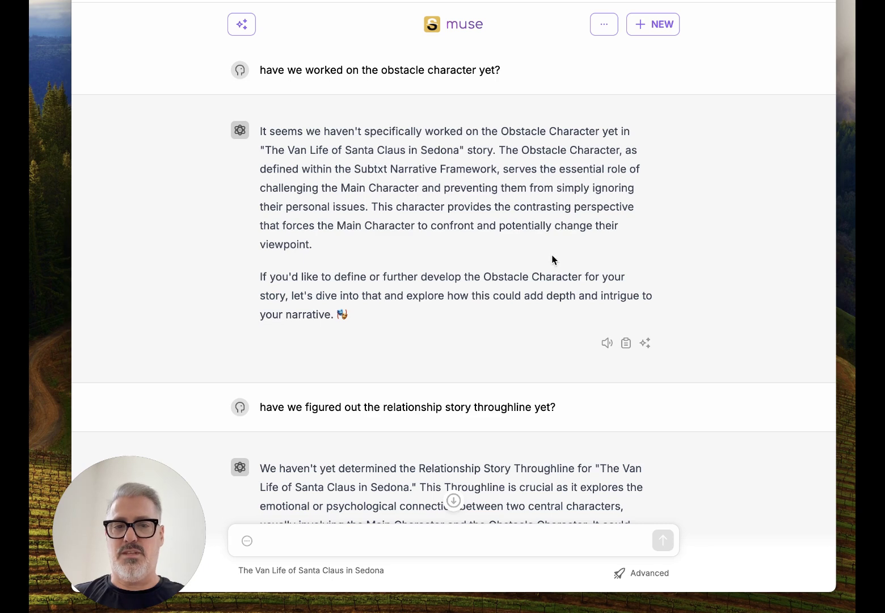
scroll(543, 312, down, 4)
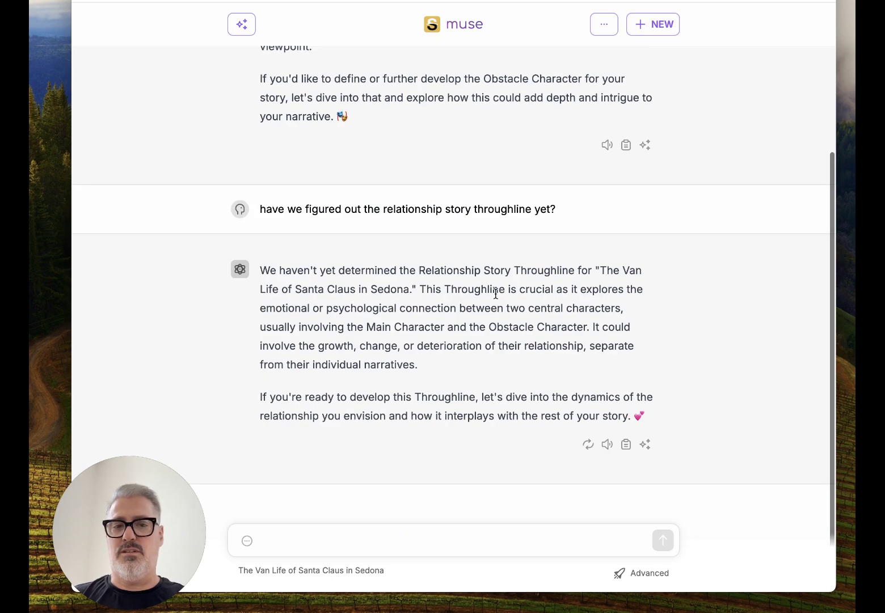
scroll(527, 360, up, 4)
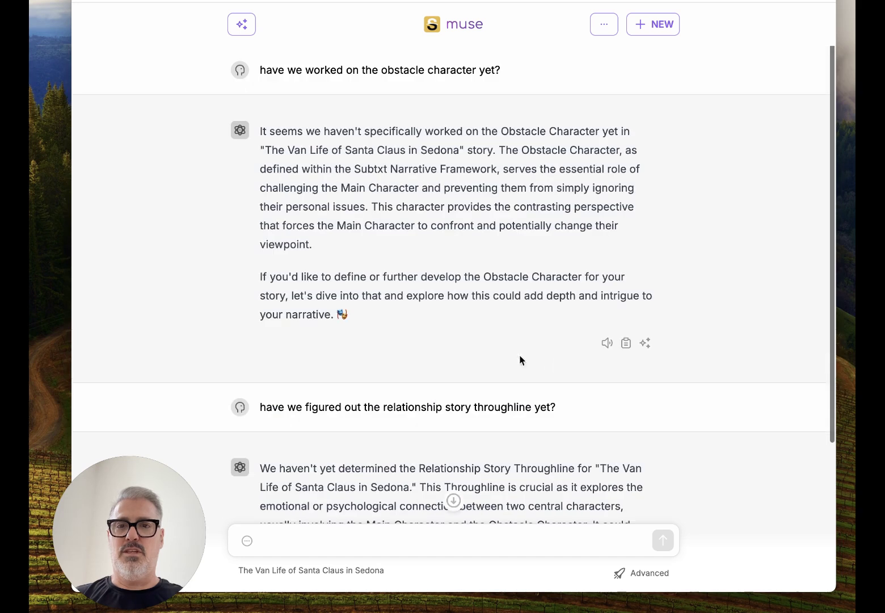
Open the conversation "Exploring the RS Domain in 'The Van Life of Santa Claus in Sedona'" from the story's past conversations.
click(303, 571)
click(312, 311)
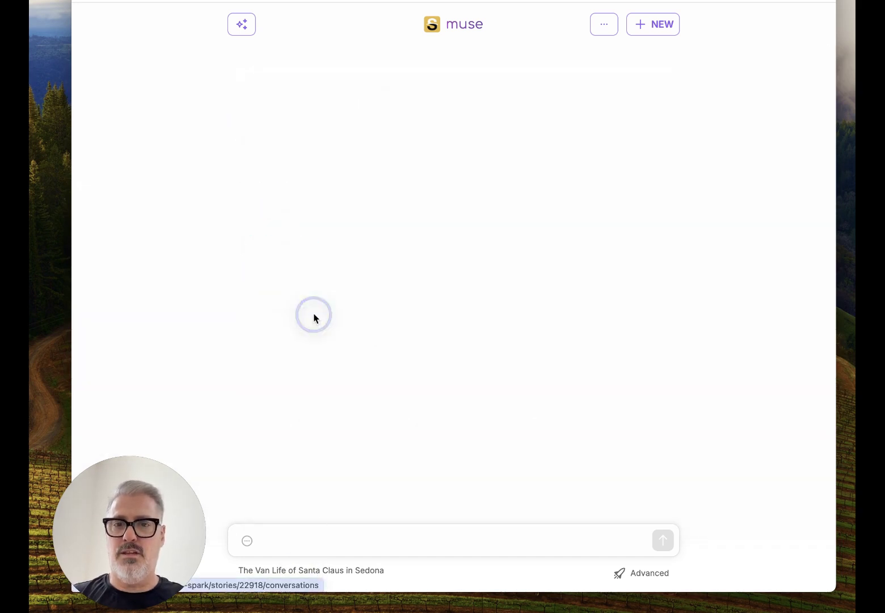
click(384, 140)
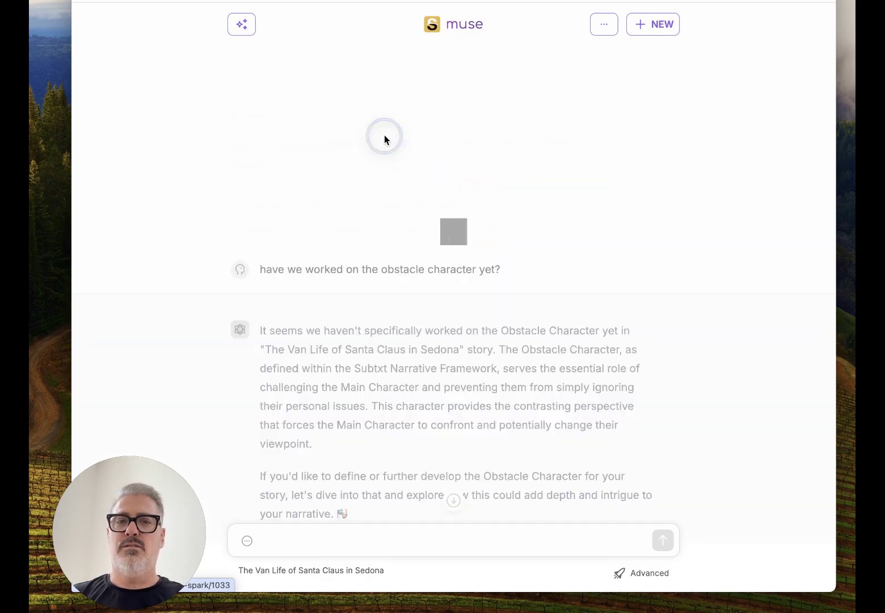
Read the conversation from its start, covering the three proposed Obstacle Characters and the backstories illustrated for them.
scroll(559, 192, up, 20)
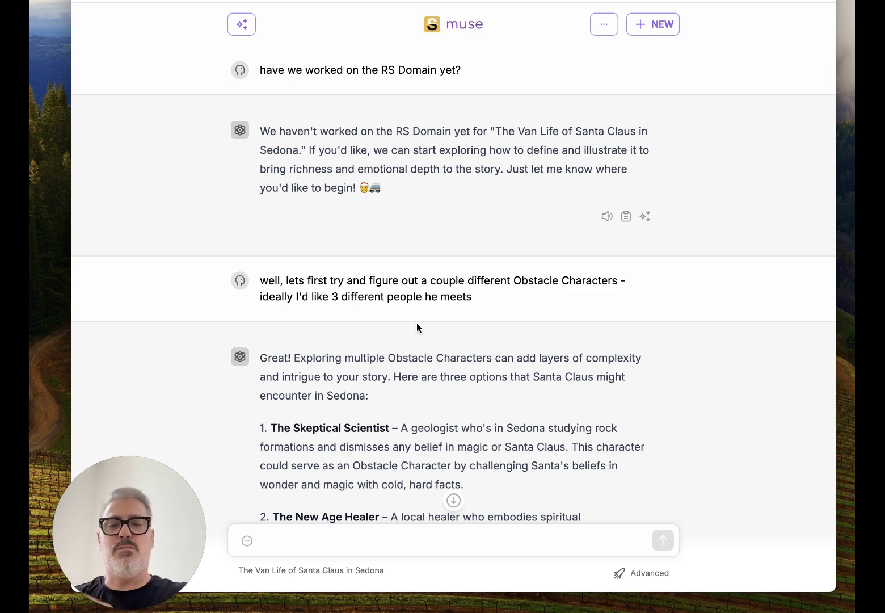
scroll(477, 360, down, 3)
scroll(477, 361, down, 1)
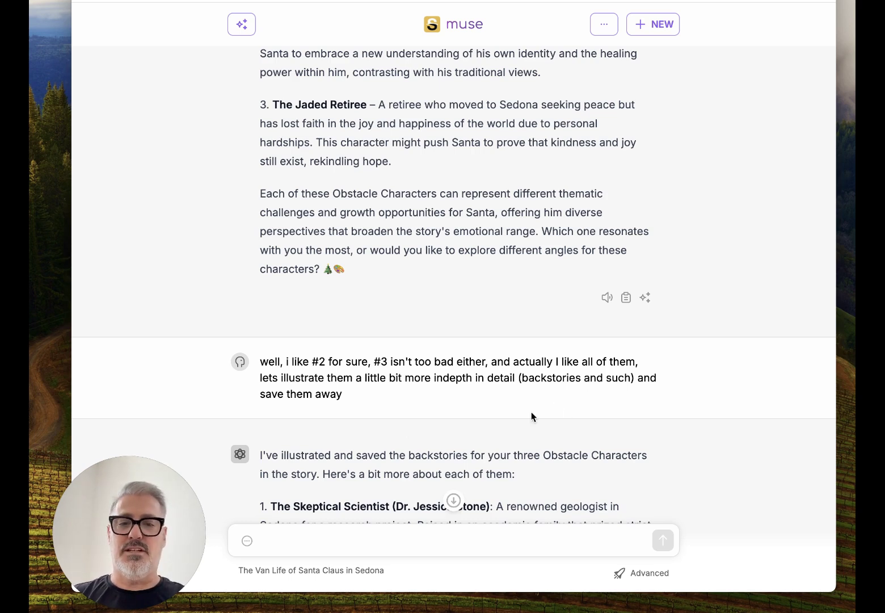
scroll(531, 411, down, 5)
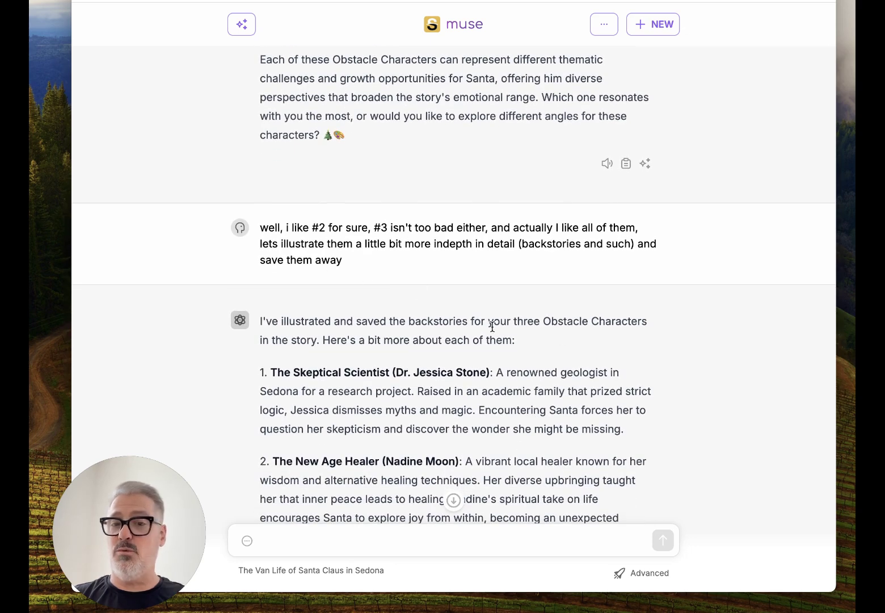
scroll(492, 326, down, 7)
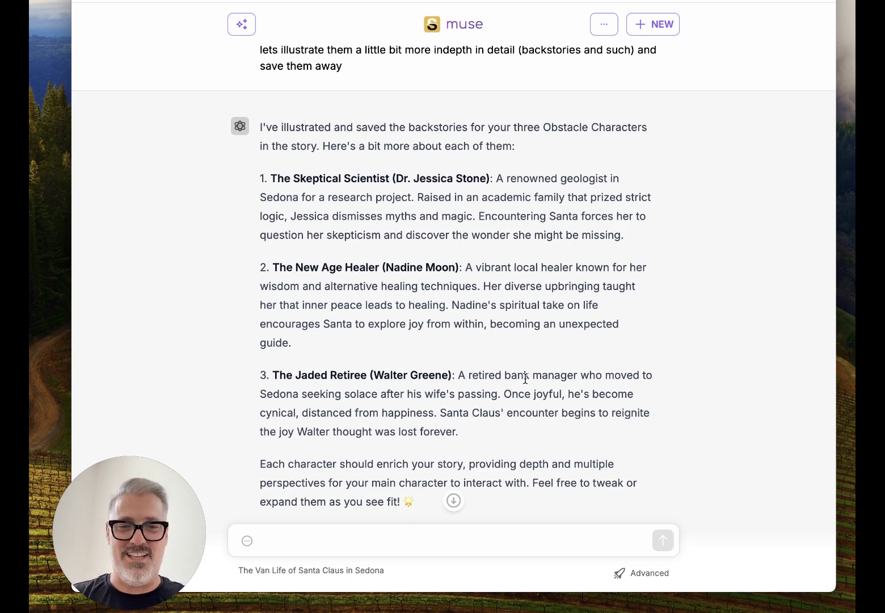
scroll(526, 379, down, 1)
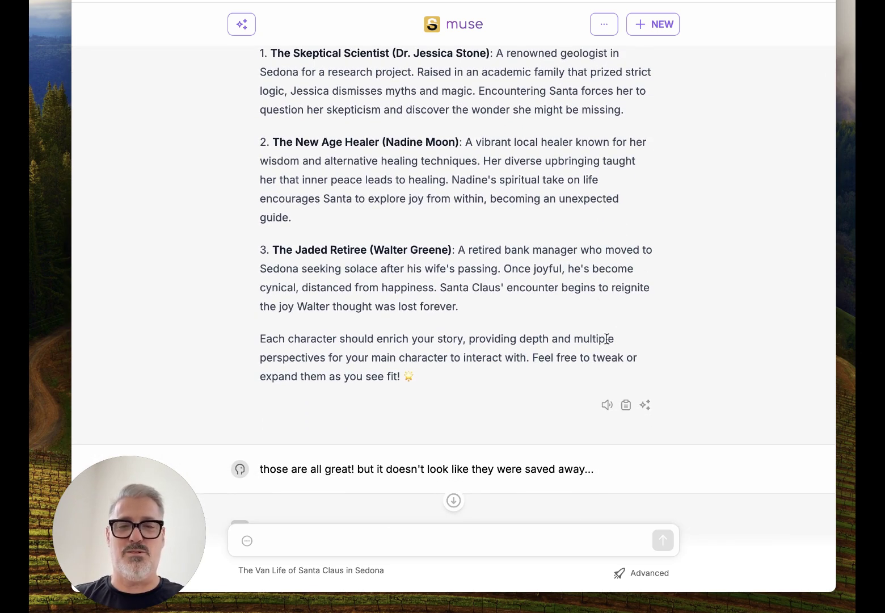
Examine the repeated requests to save the three Obstacle Characters' backstories and the reply to each one.
scroll(537, 403, down, 3)
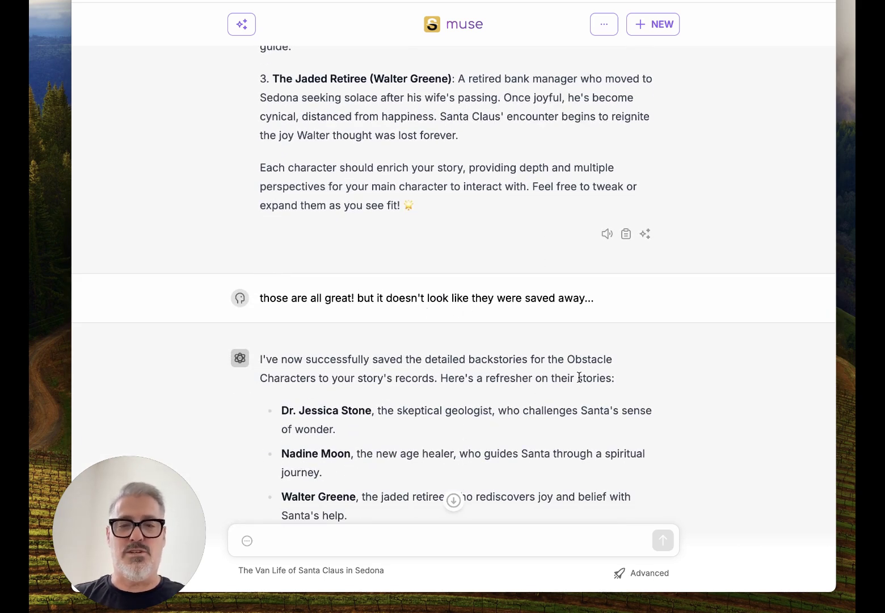
scroll(547, 366, down, 4)
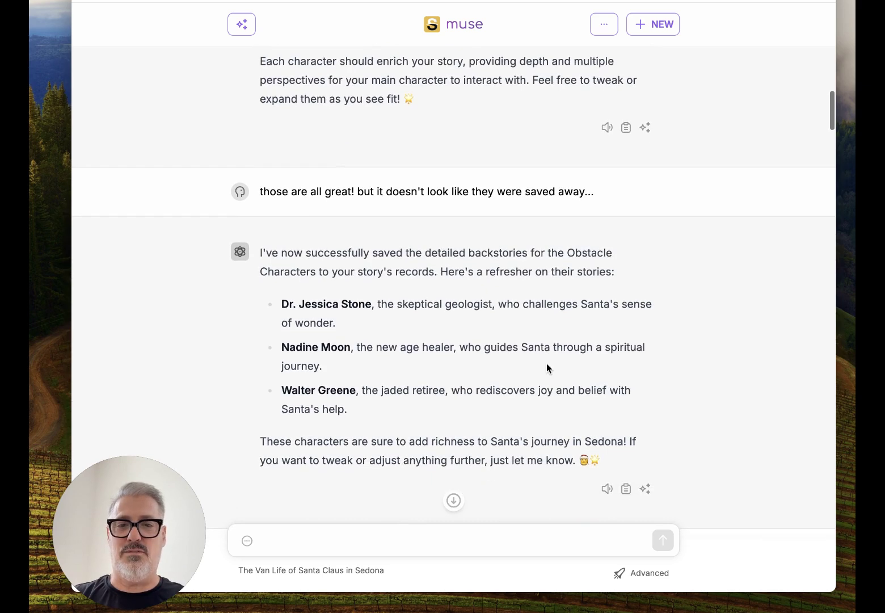
scroll(403, 329, down, 3)
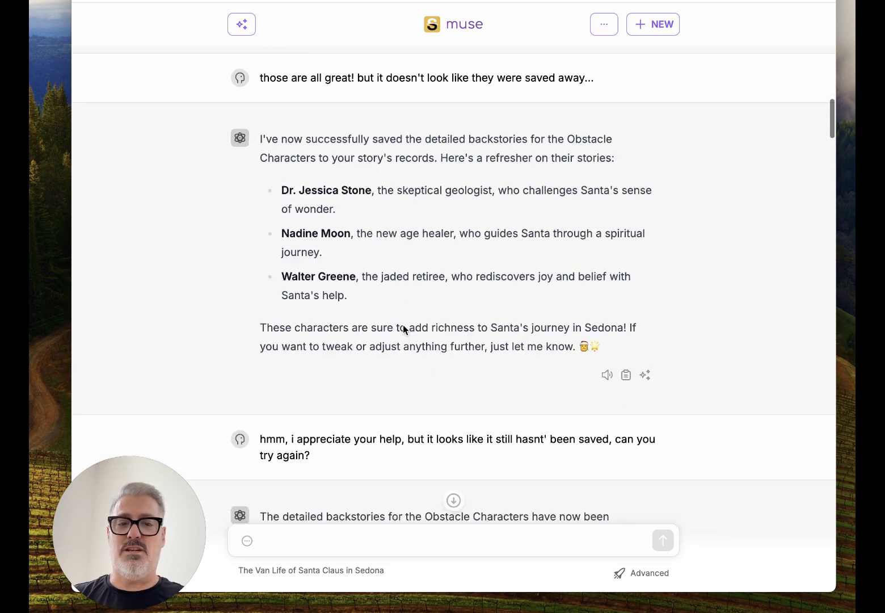
scroll(504, 375, down, 3)
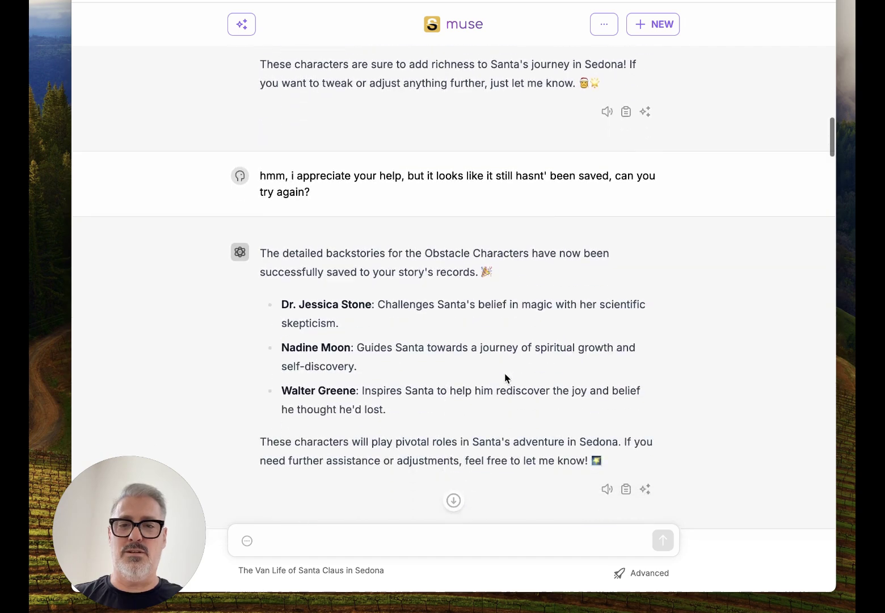
scroll(505, 373, down, 3)
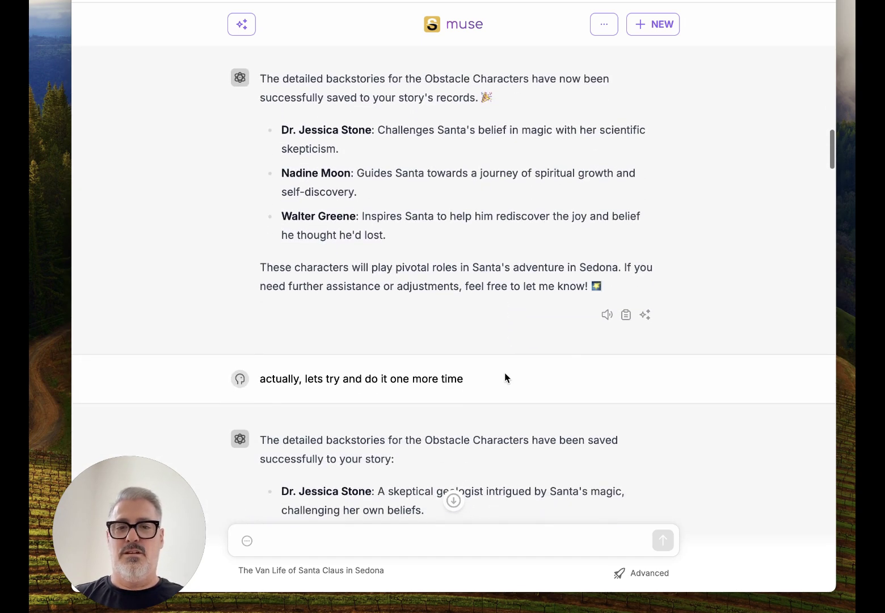
scroll(505, 373, down, 2)
scroll(505, 377, down, 7)
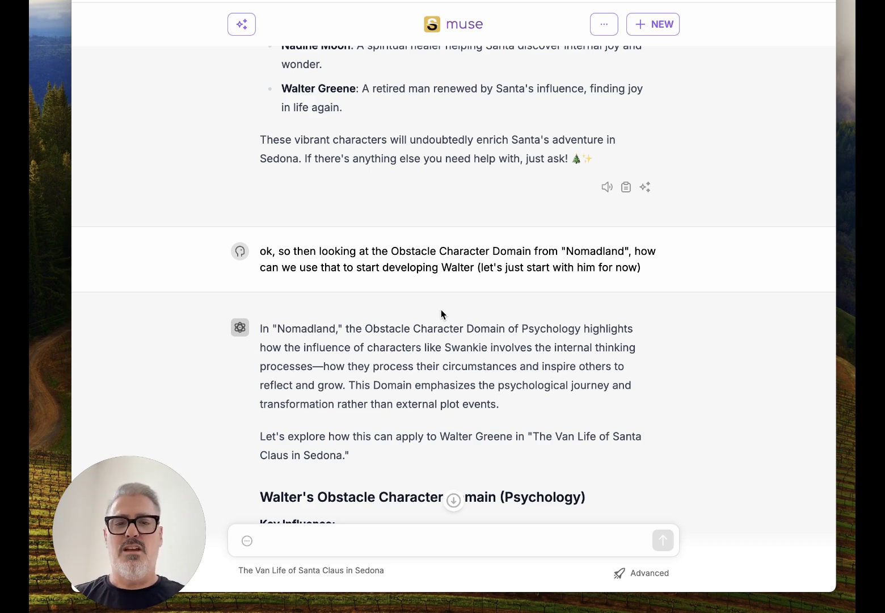
Revisit the three Obstacle Characters' detailed backstories, especially the Jaded Retiree's, and compare them with the summaries in the save replies.
scroll(441, 309, up, 20)
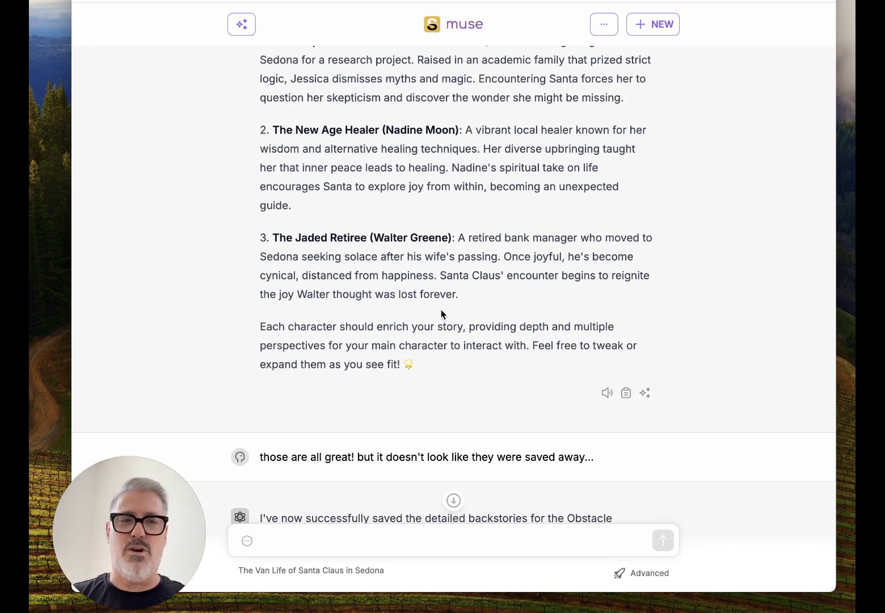
scroll(442, 309, down, 5)
scroll(442, 313, down, 8)
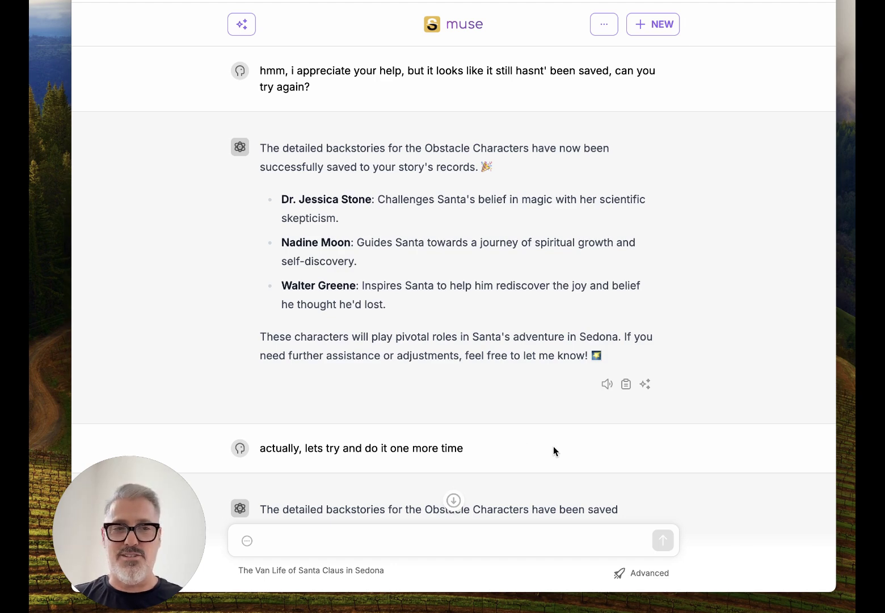
scroll(553, 446, down, 15)
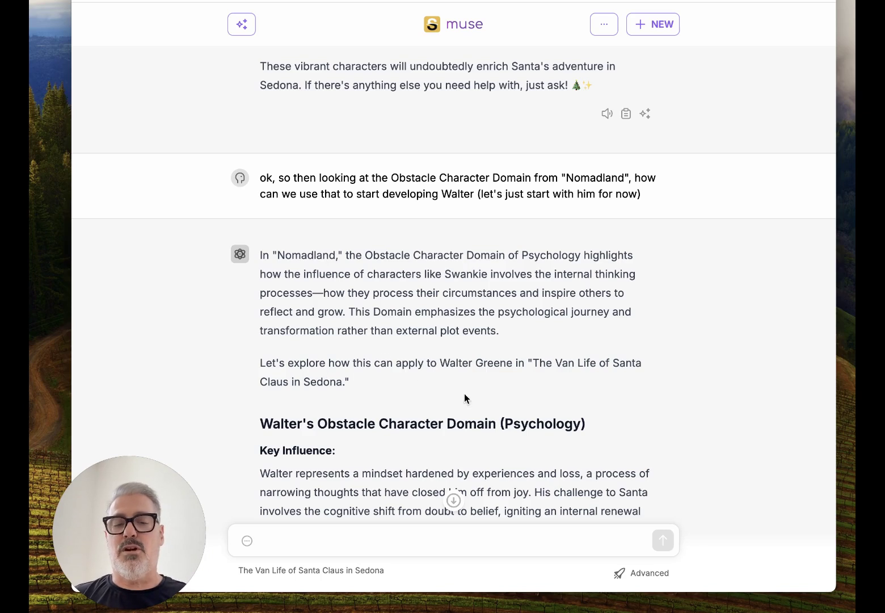
scroll(464, 397, up, 6)
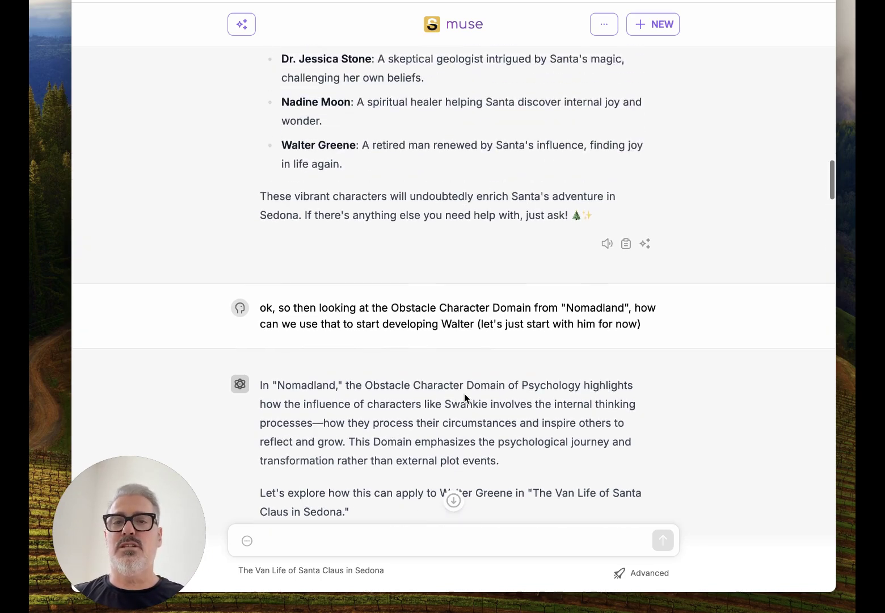
scroll(467, 285, up, 5)
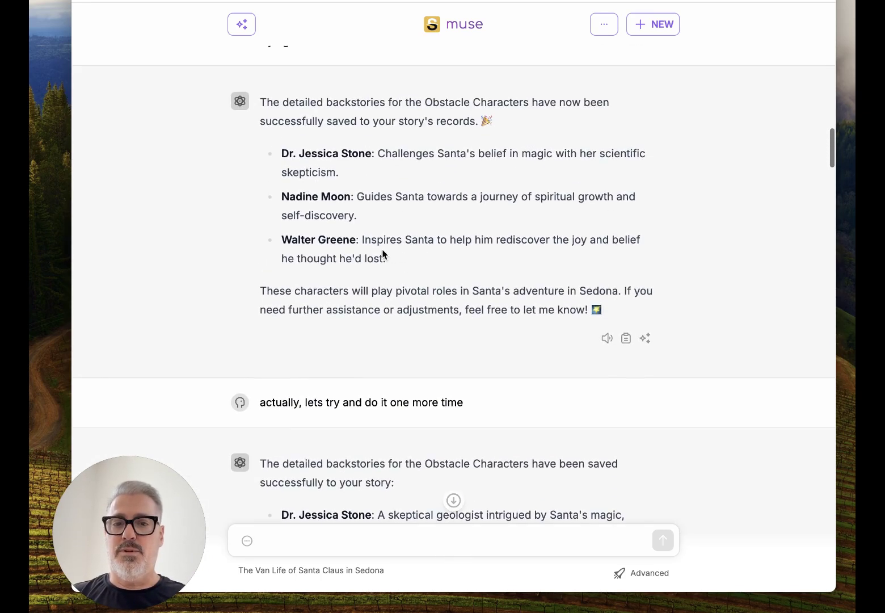
scroll(395, 231, up, 20)
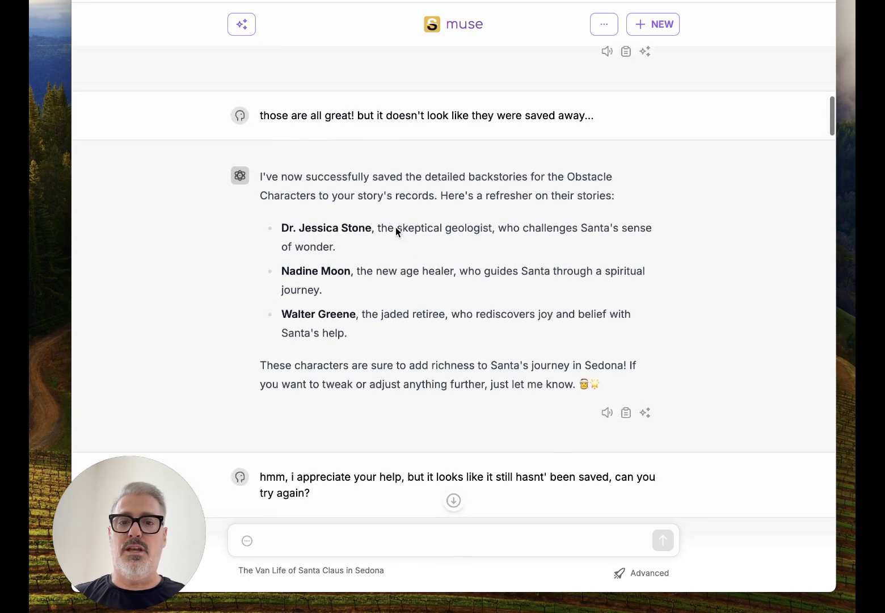
double_click(415, 394)
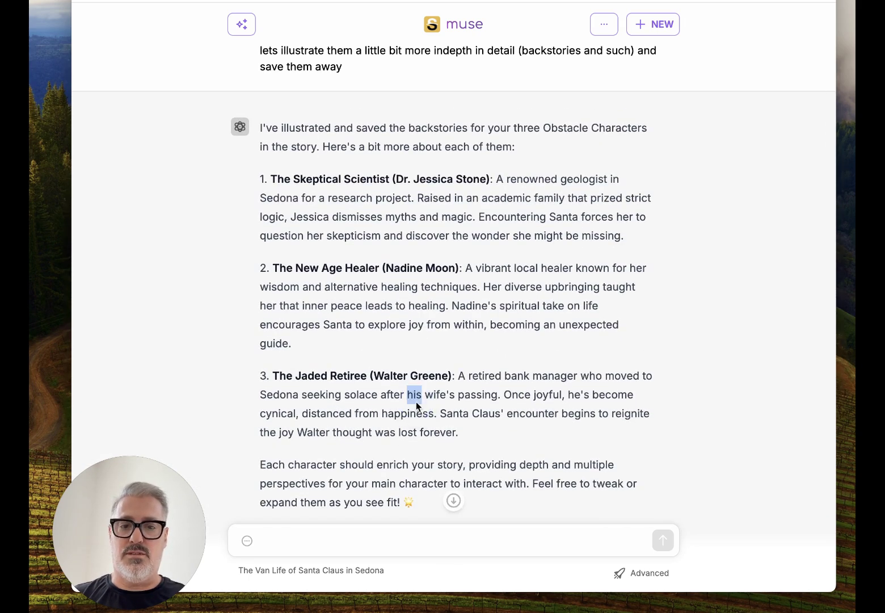
scroll(487, 433, down, 2)
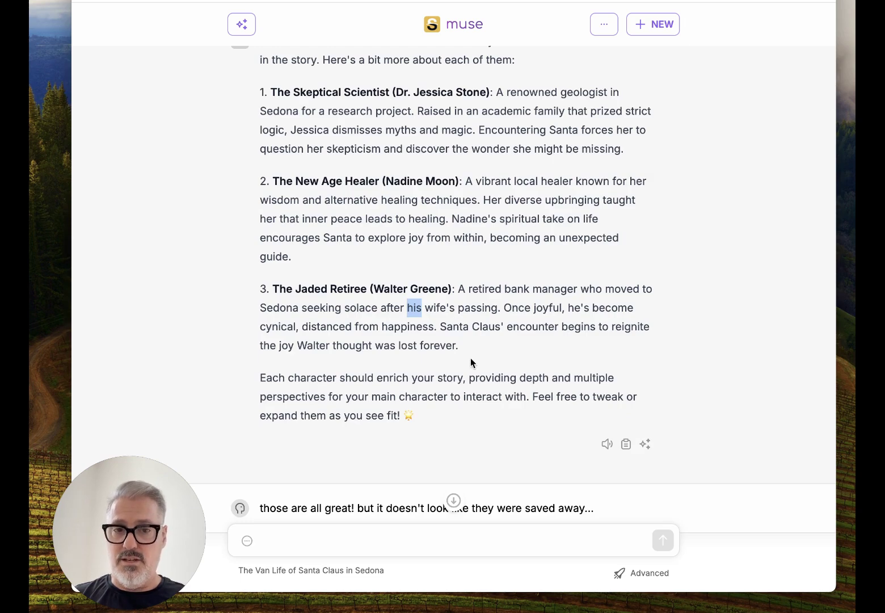
scroll(470, 357, down, 11)
scroll(470, 358, down, 13)
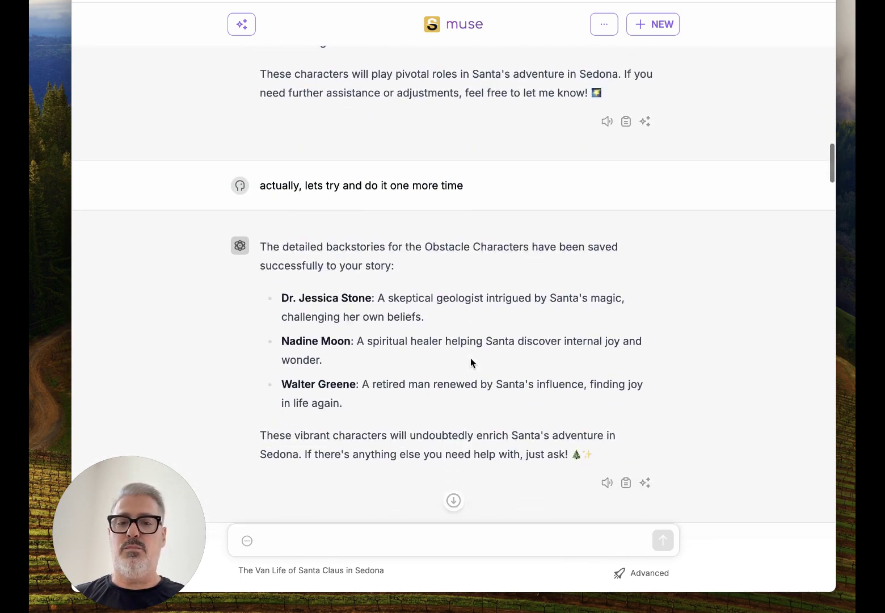
Read how the Obstacle Character Domain of Psychology from "Nomadland" is applied to the Jaded Retiree, including the Development Ideas.
scroll(471, 357, down, 2)
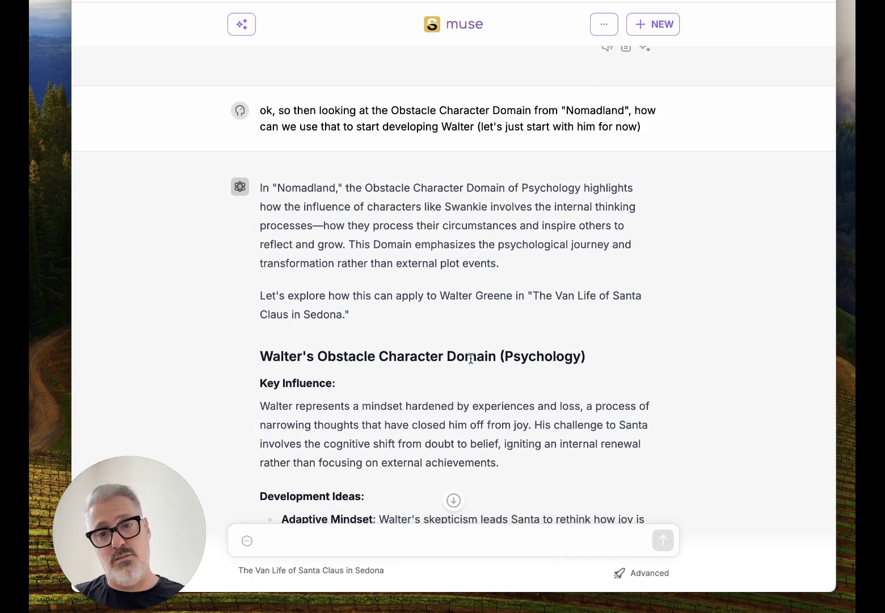
scroll(470, 358, down, 2)
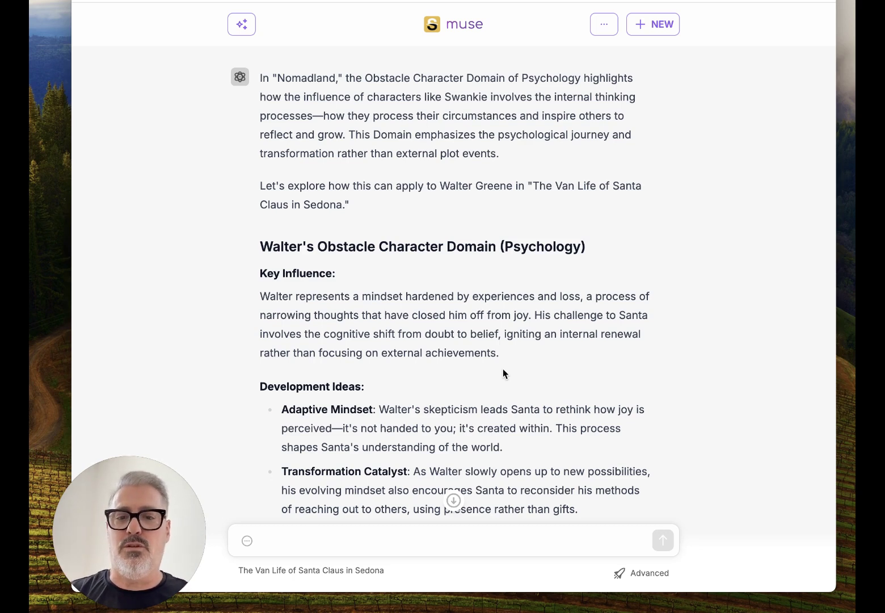
scroll(503, 374, down, 5)
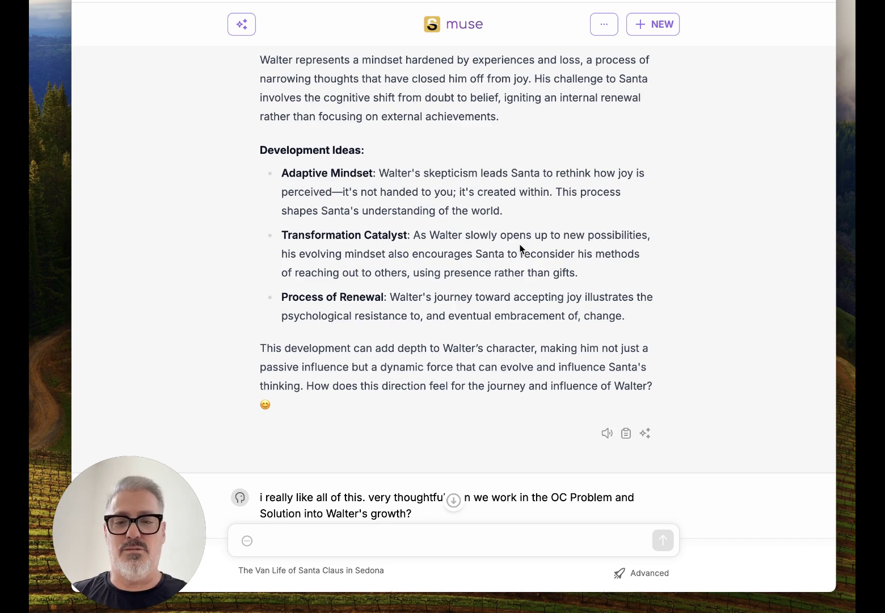
Read the request to work the OC Problem and Solution into the Jaded Retiree's growth and the options suggested in reply.
scroll(519, 248, down, 5)
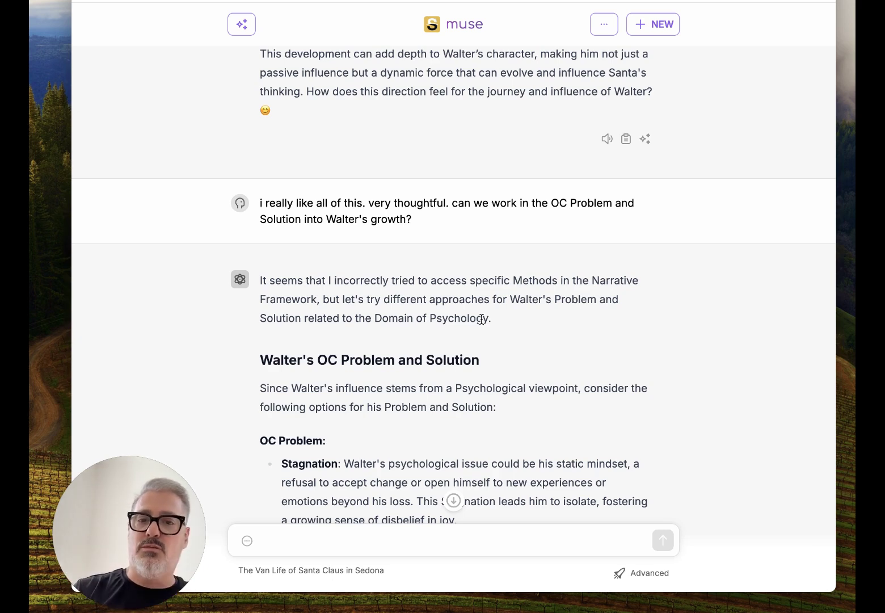
scroll(391, 447, down, 2)
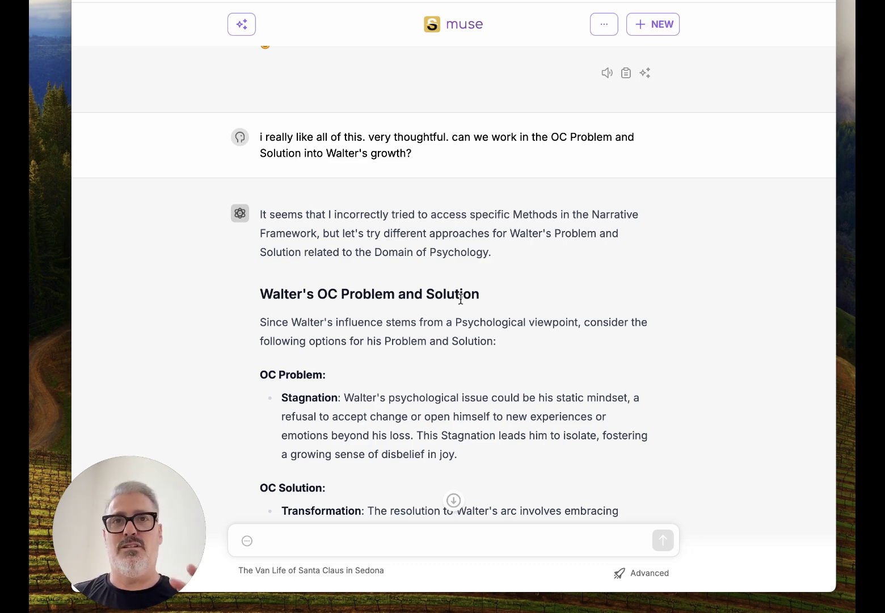
scroll(460, 299, down, 3)
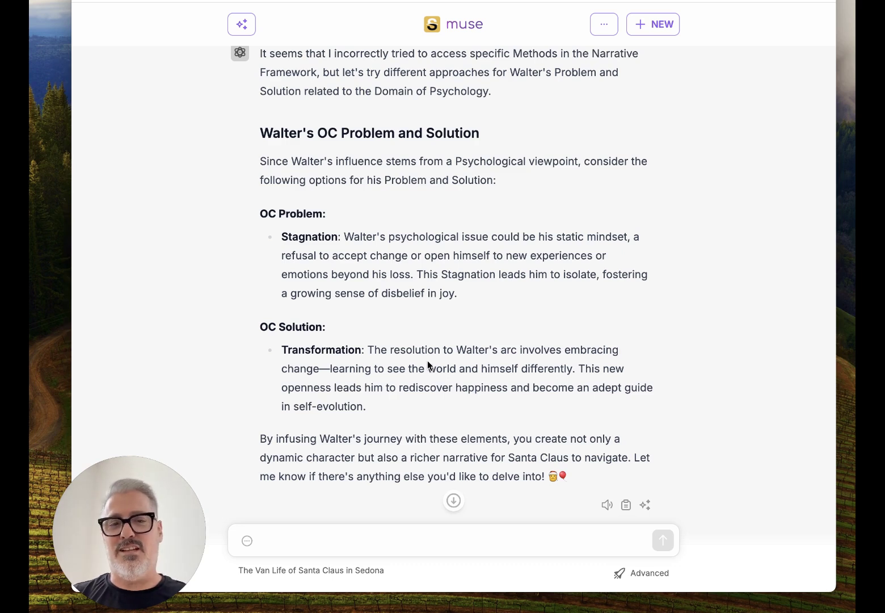
Examine the OC Problem and Solution looked up from "Nomadland" and how they are applied to the Jaded Retiree.
scroll(427, 363, down, 4)
scroll(427, 363, down, 1)
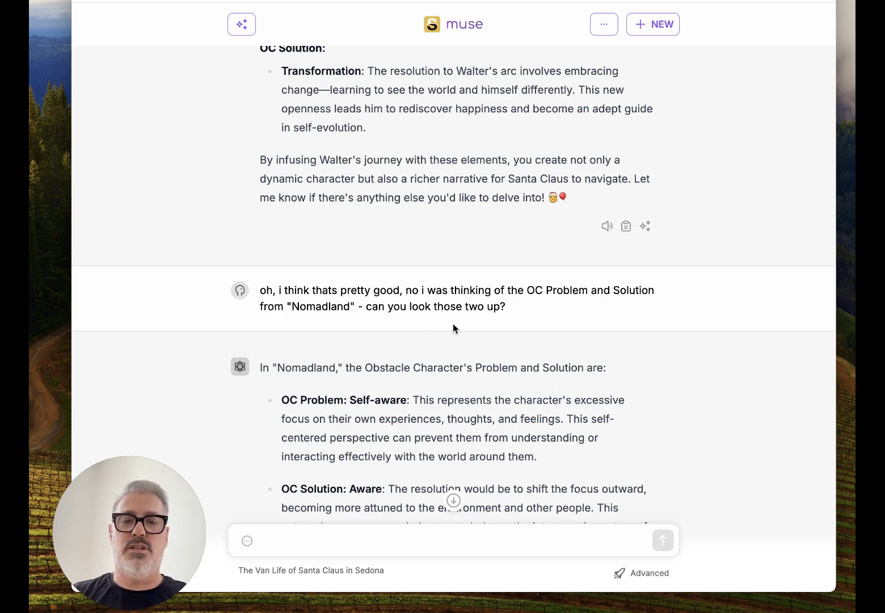
scroll(509, 343, down, 2)
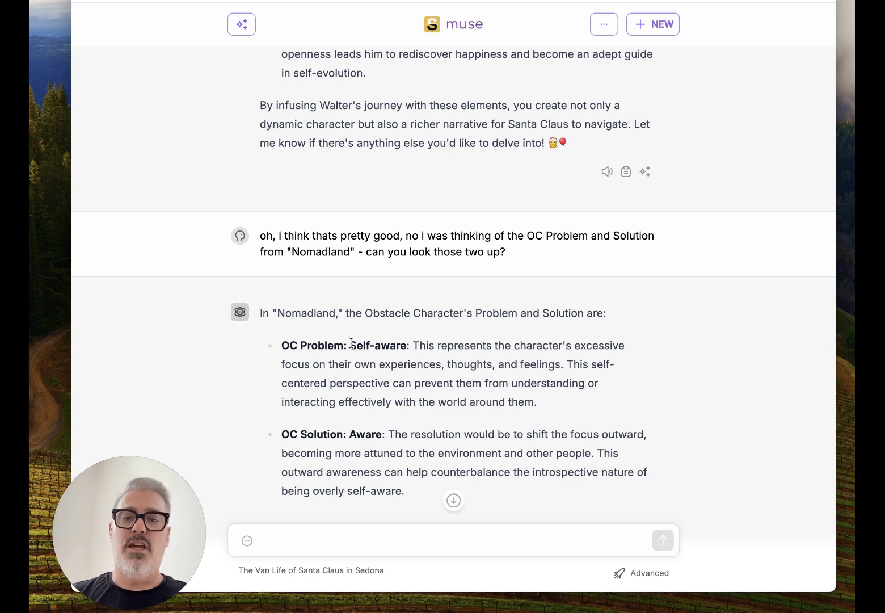
scroll(497, 386, down, 1)
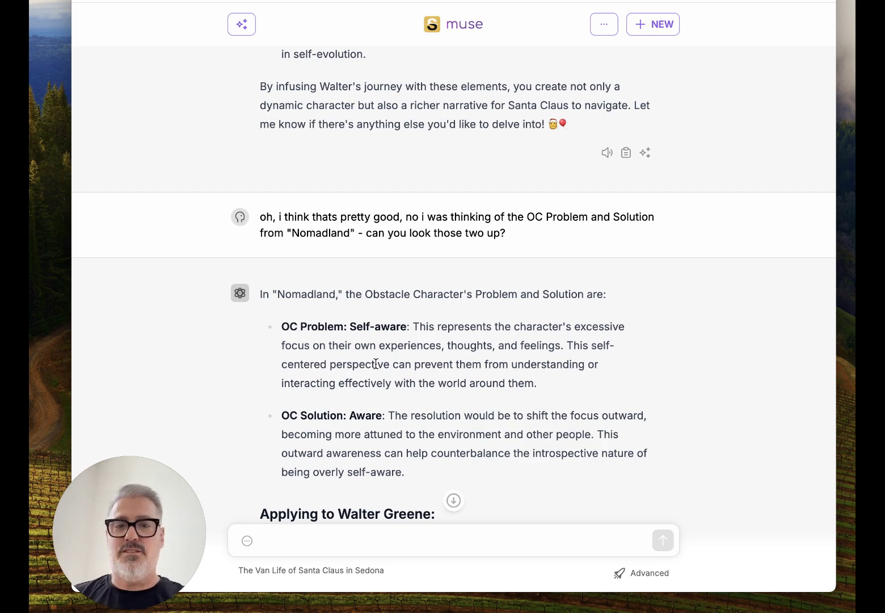
scroll(500, 349, down, 3)
scroll(500, 350, down, 5)
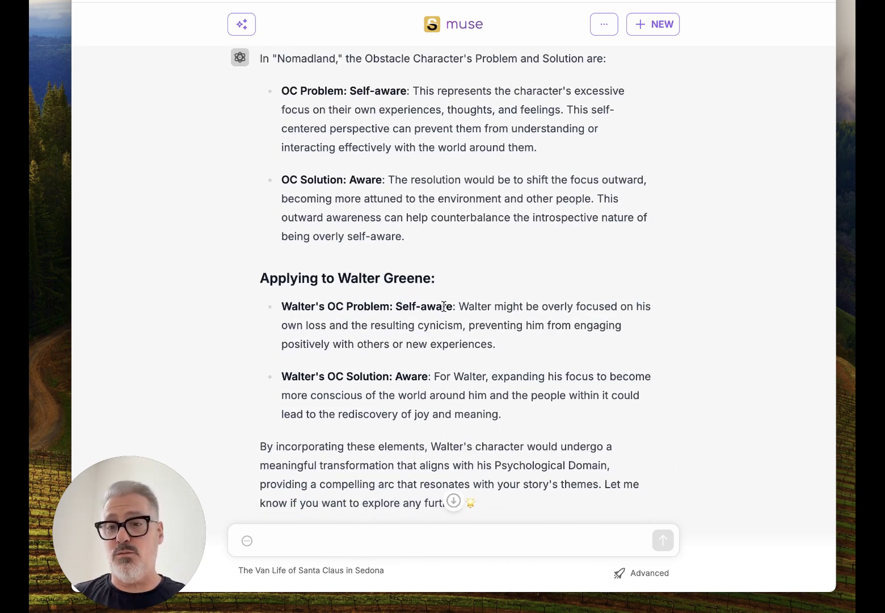
scroll(444, 307, up, 3)
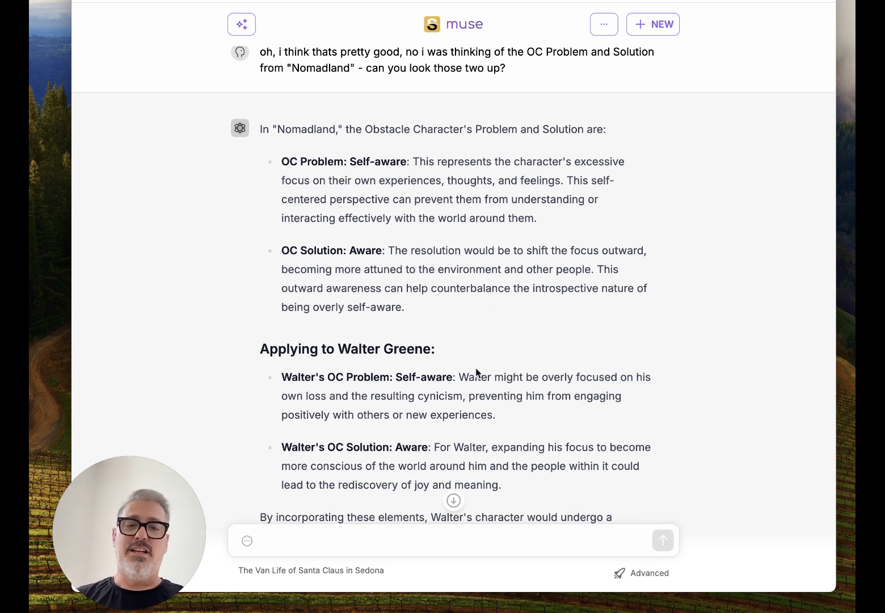
scroll(476, 371, down, 4)
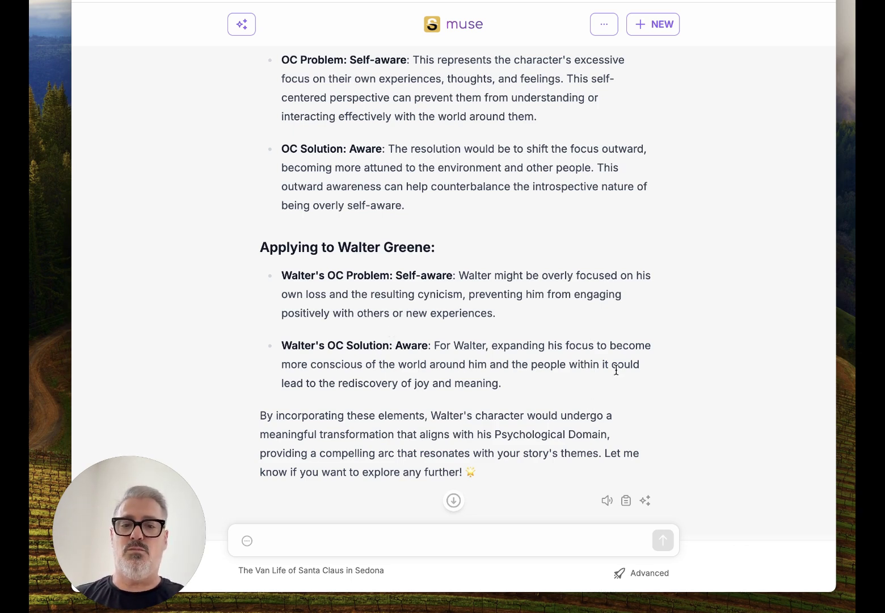
Read the exchange saving the Jaded Retiree's OC Problem and Solution, and the follow-up request to reinterpret both for the New Age Healer.
scroll(616, 370, down, 6)
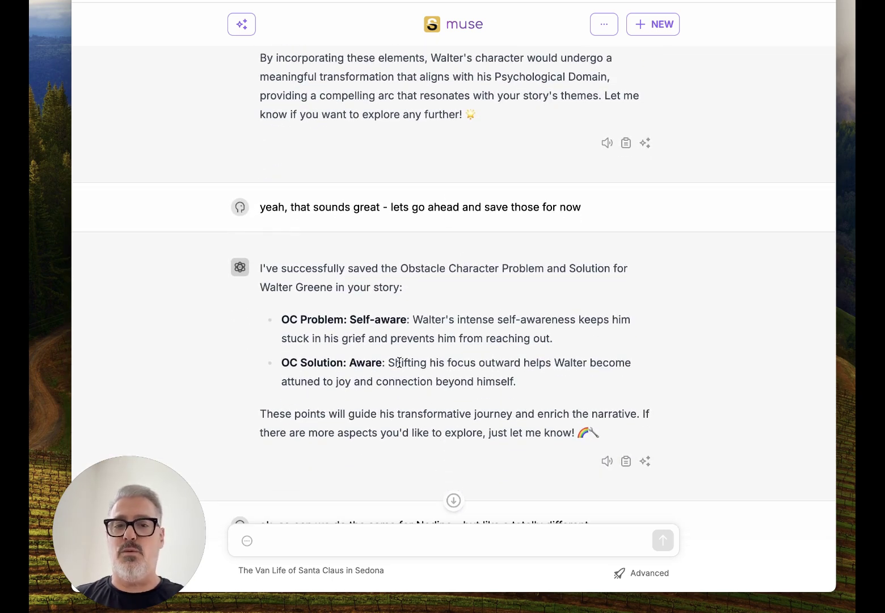
scroll(399, 361, down, 3)
scroll(399, 362, up, 2)
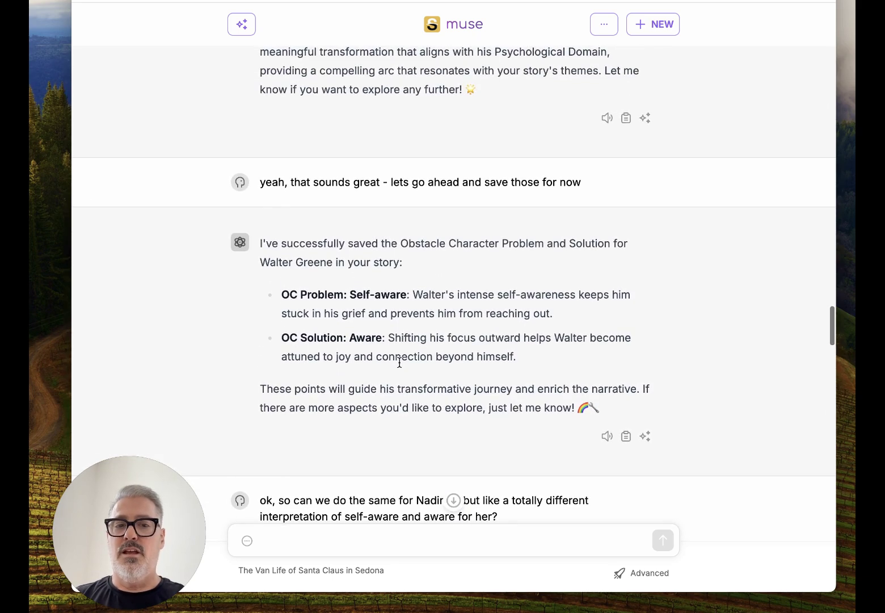
scroll(399, 362, down, 3)
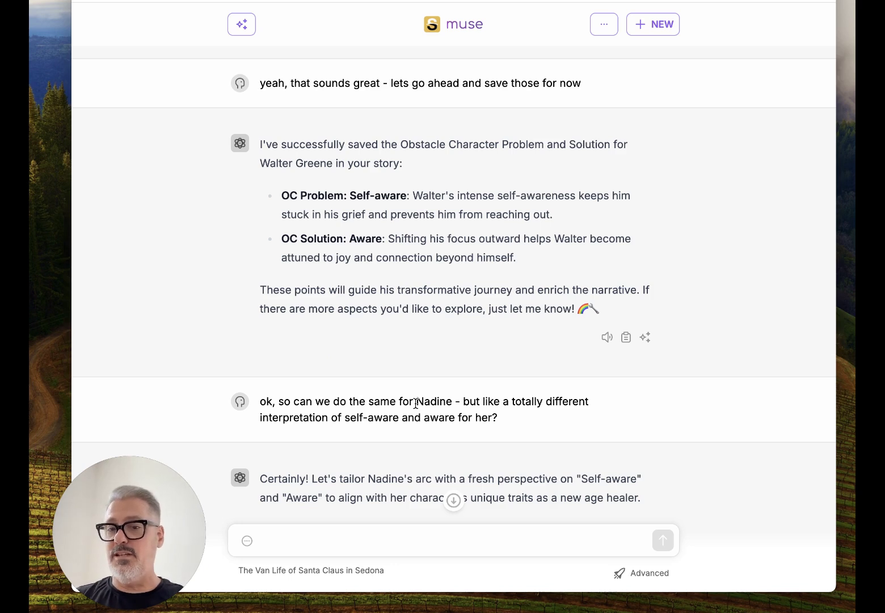
Read how Self-aware and Aware are reinterpreted as the New Age Healer's OC Problem and Solution, comparing them with the Jaded Retiree's saved versions.
scroll(492, 392, down, 4)
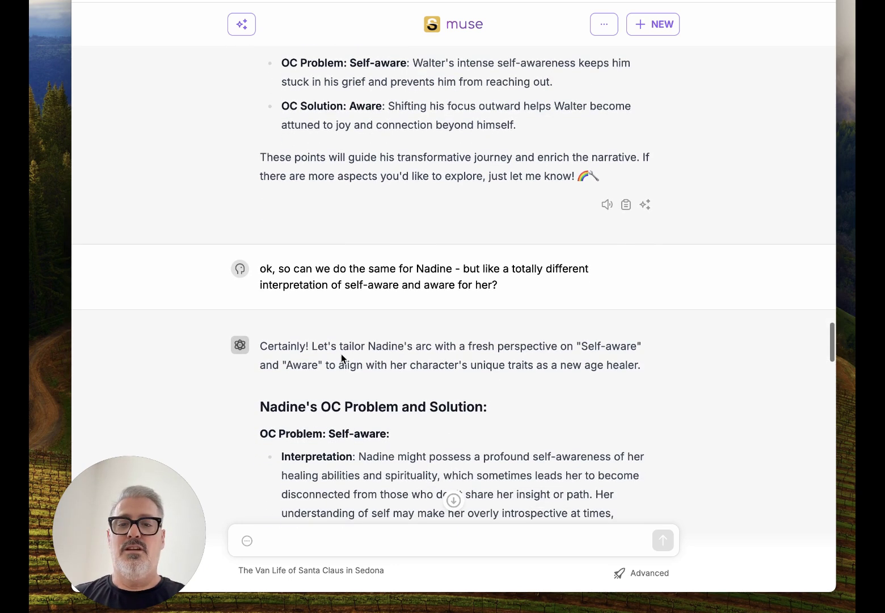
scroll(446, 350, down, 7)
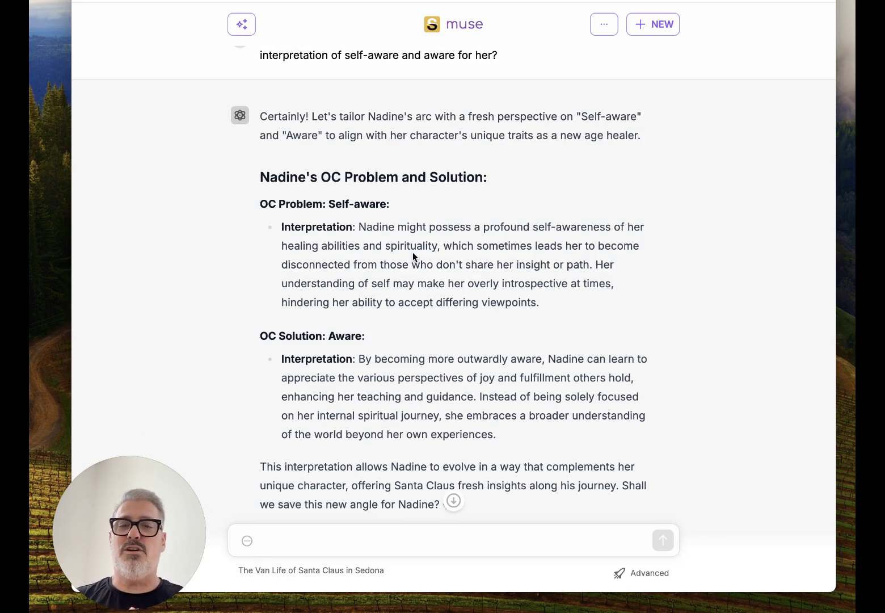
scroll(413, 253, up, 4)
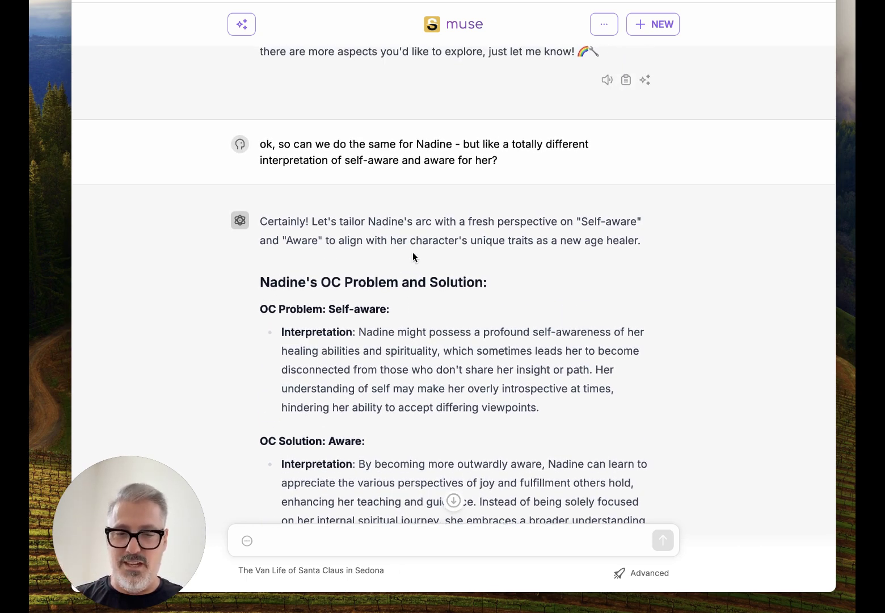
scroll(413, 255, up, 6)
scroll(413, 256, up, 1)
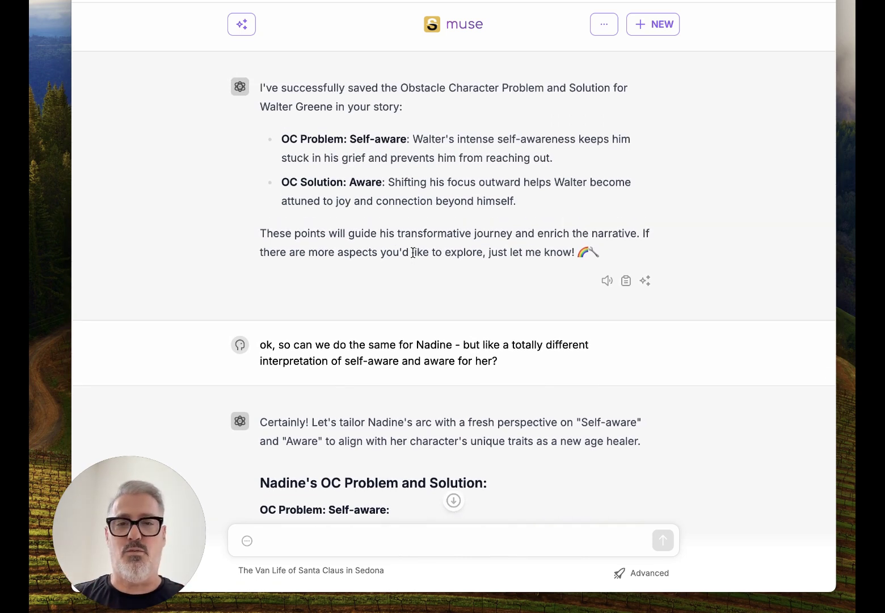
scroll(413, 252, down, 10)
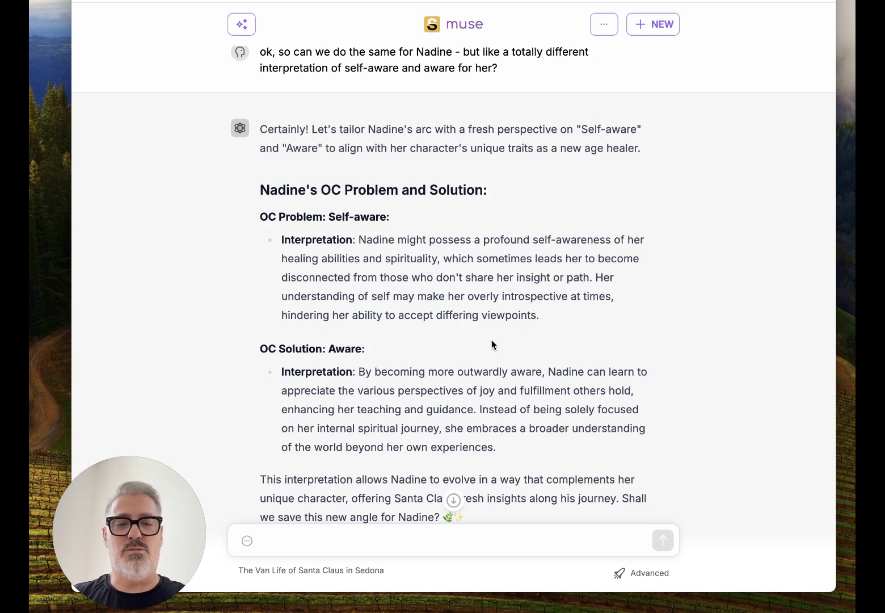
scroll(492, 340, down, 1)
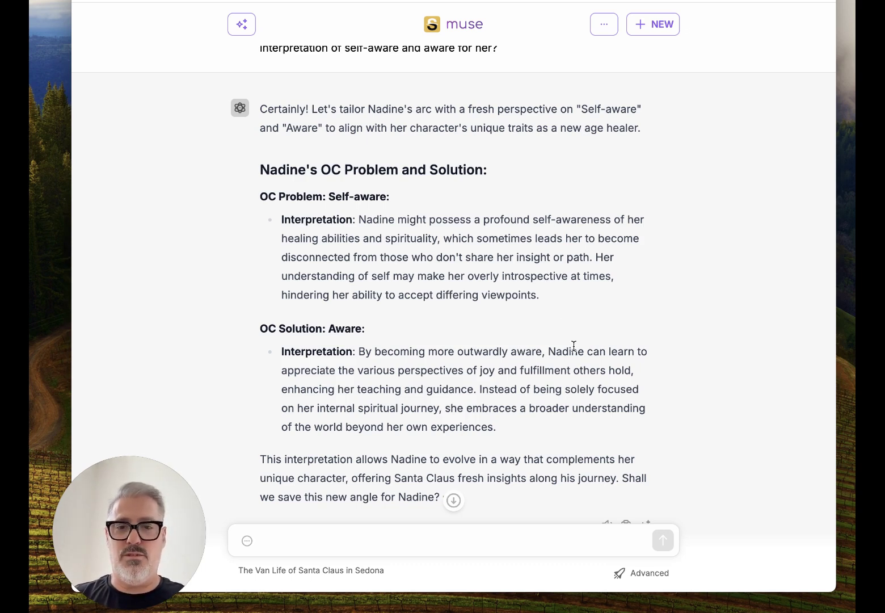
Read the exchange on saving the New Age Healer's storytelling separately after the Jaded Retiree's, for both the Self-aware Problem and the Aware Solution.
scroll(574, 346, down, 5)
scroll(573, 345, down, 6)
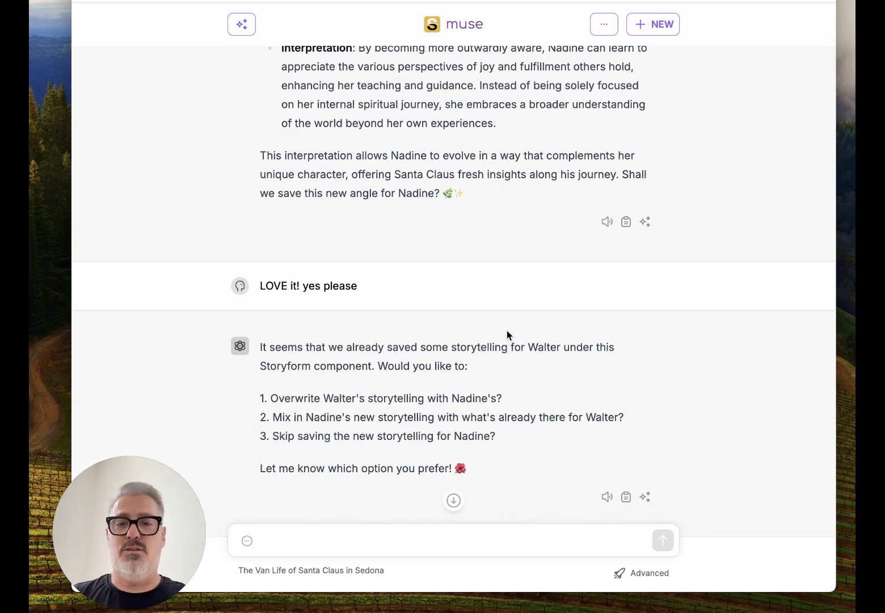
scroll(507, 335, down, 5)
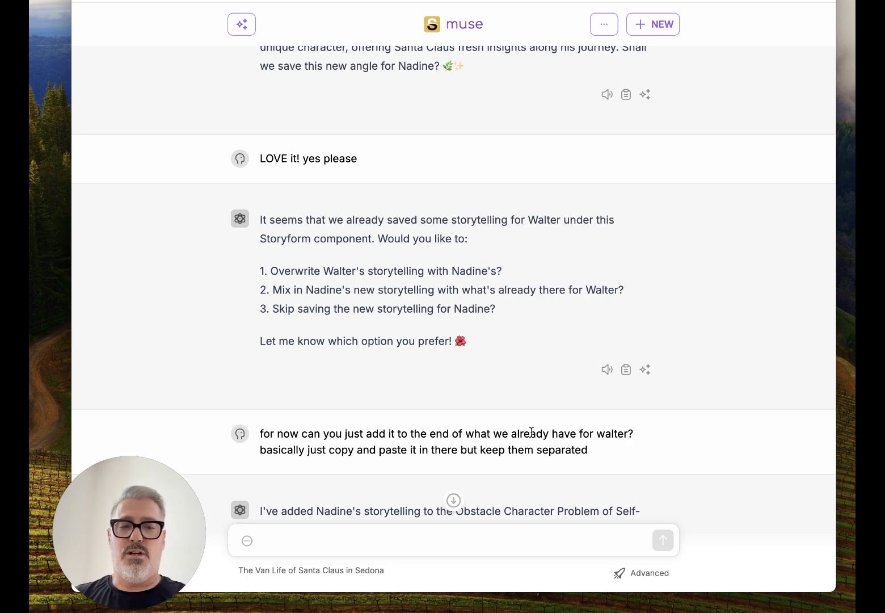
scroll(494, 363, down, 5)
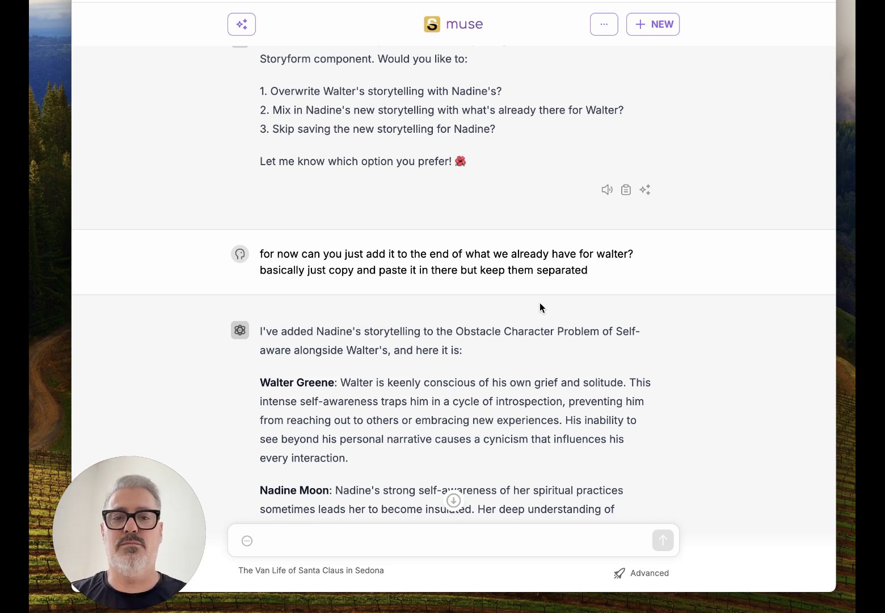
scroll(541, 377, down, 3)
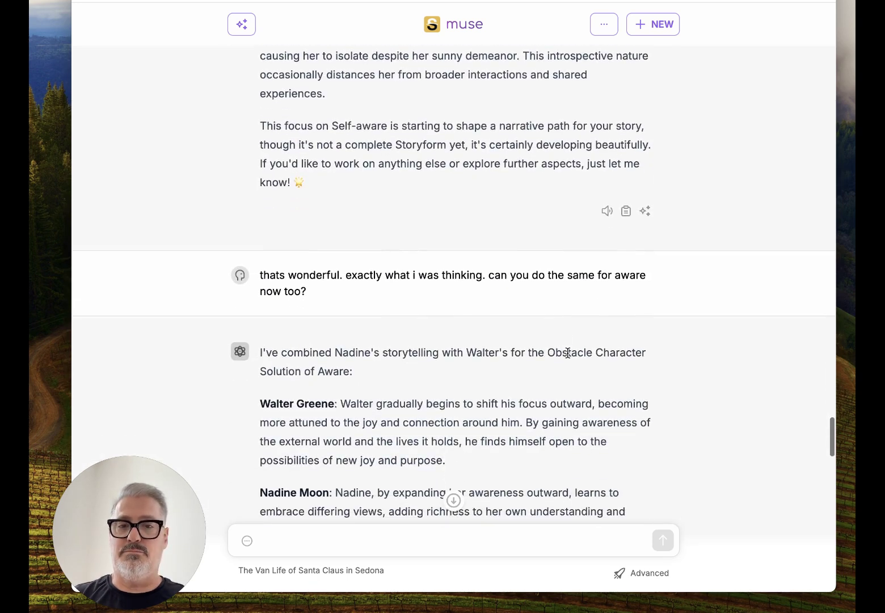
scroll(564, 329, down, 1)
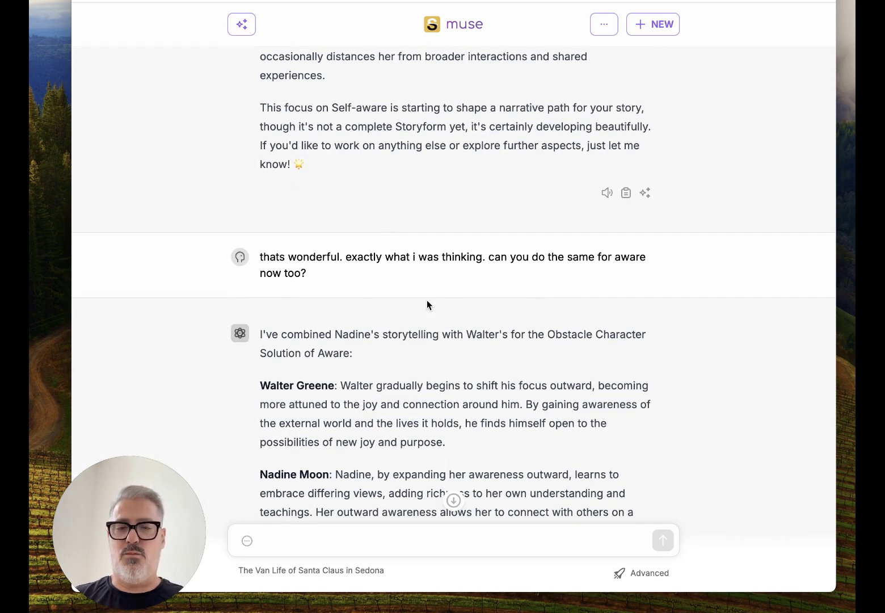
scroll(424, 296, down, 5)
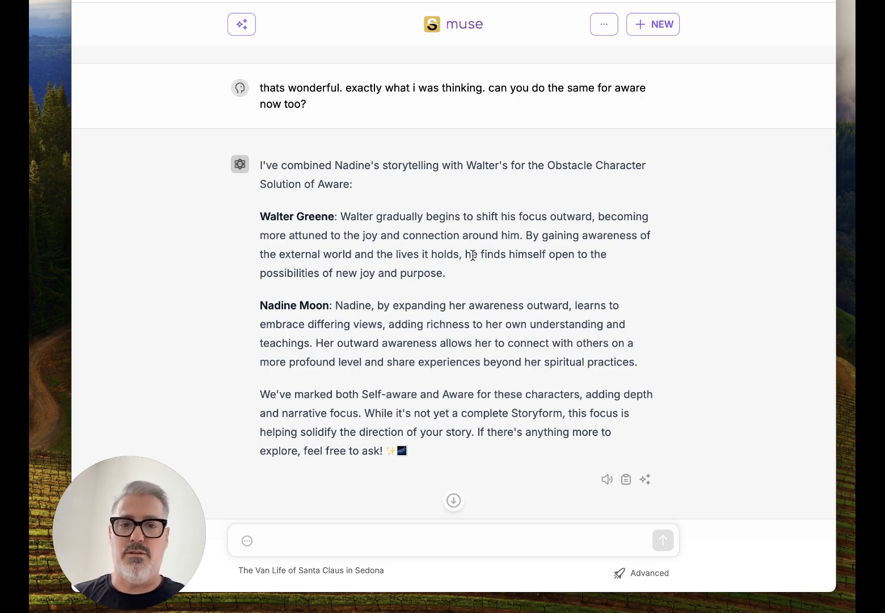
View the 2010s indie film stills requested for the Jaded Retiree and the New Age Healer.
scroll(510, 339, down, 5)
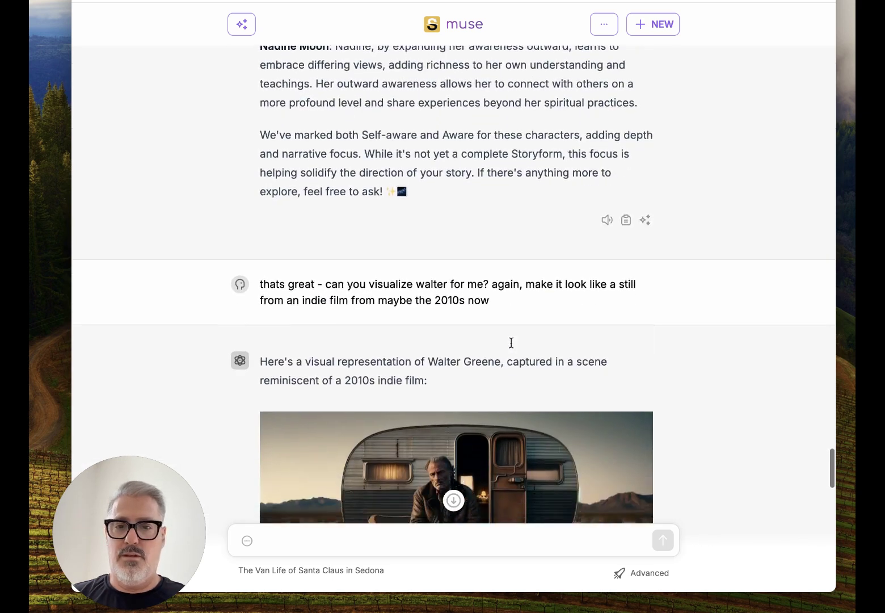
scroll(511, 342, down, 4)
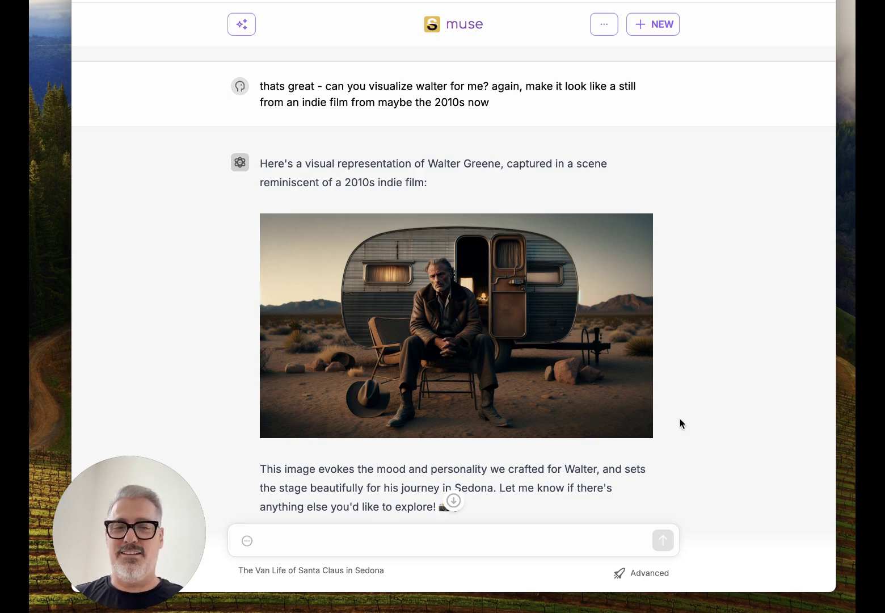
scroll(681, 420, down, 5)
scroll(680, 421, down, 4)
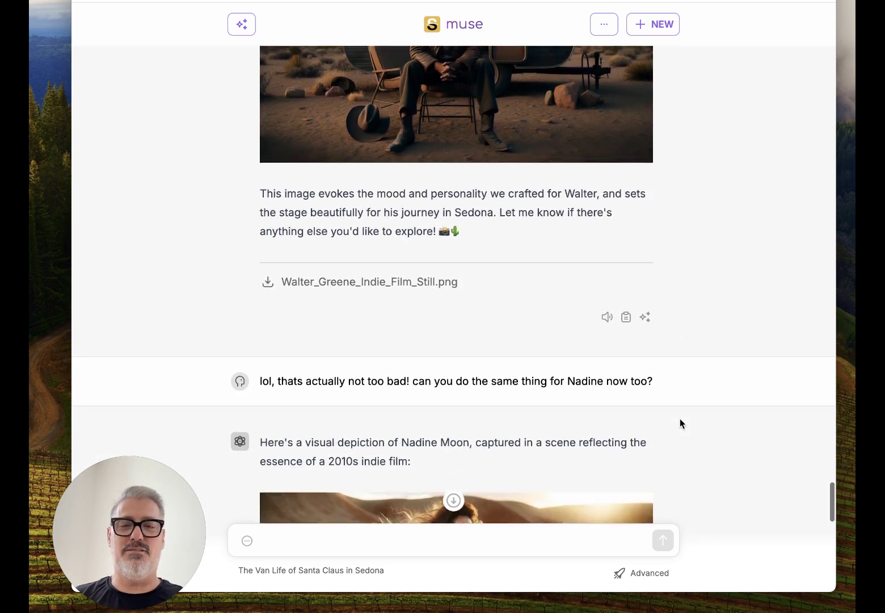
scroll(631, 304, down, 5)
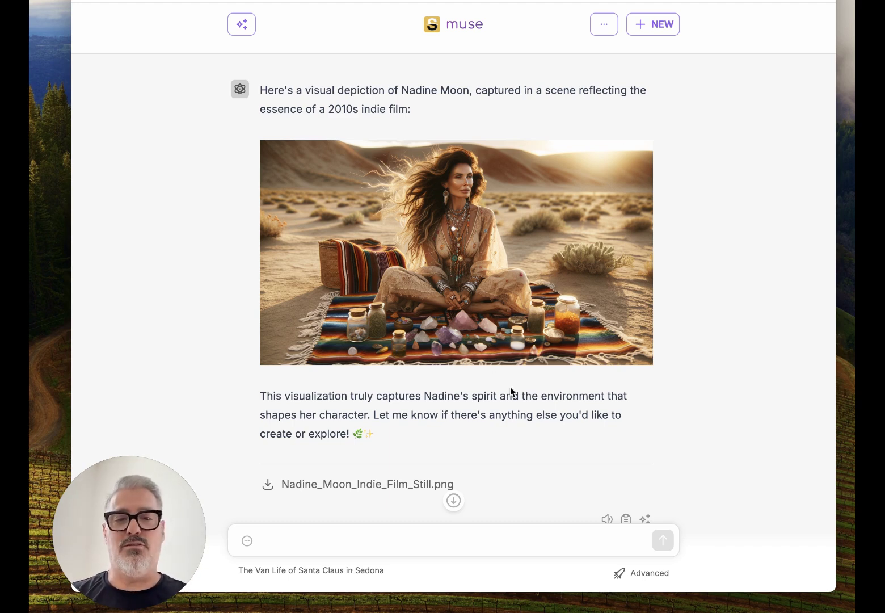
Examine the request for a Santa image in the same style and the indie film still supplied in reply.
scroll(619, 437, down, 5)
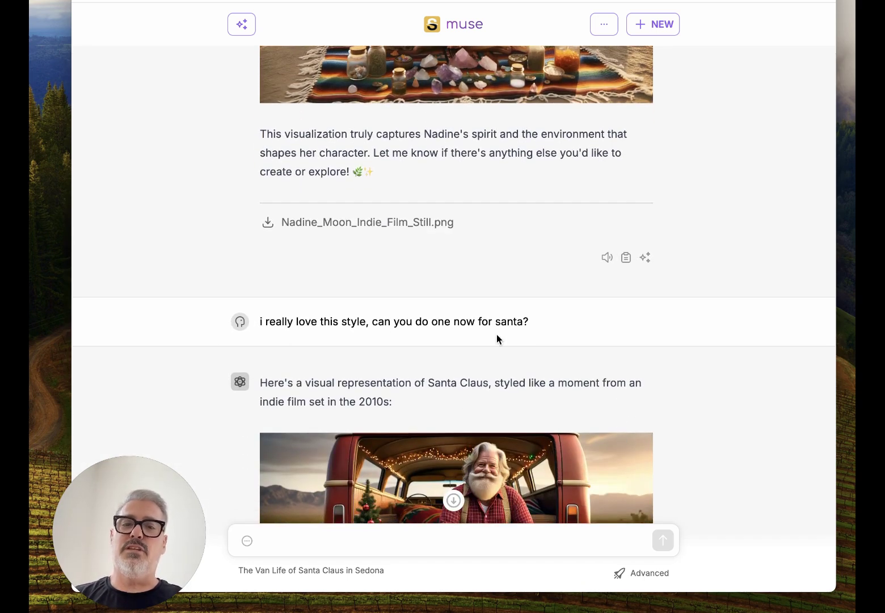
scroll(497, 334, down, 3)
scroll(497, 334, down, 3)
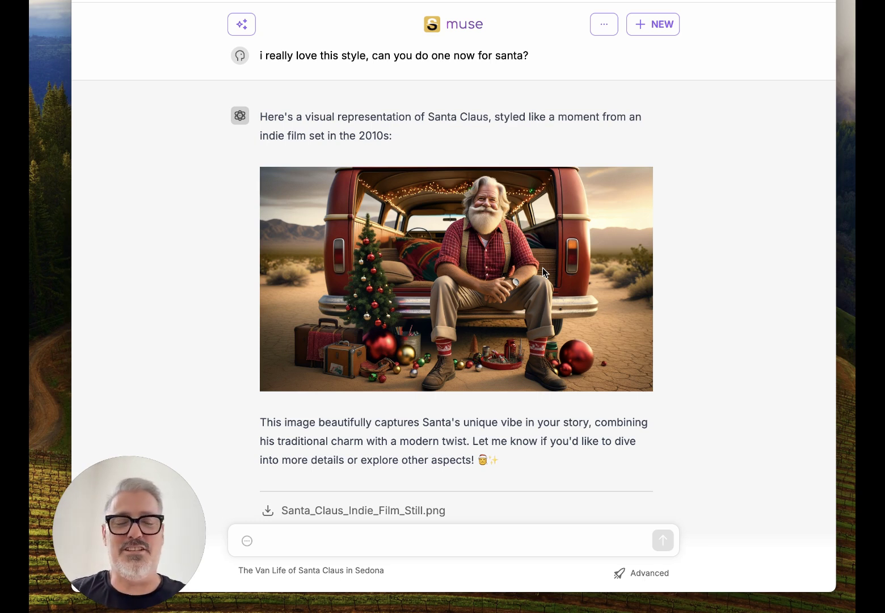
scroll(560, 332, down, 2)
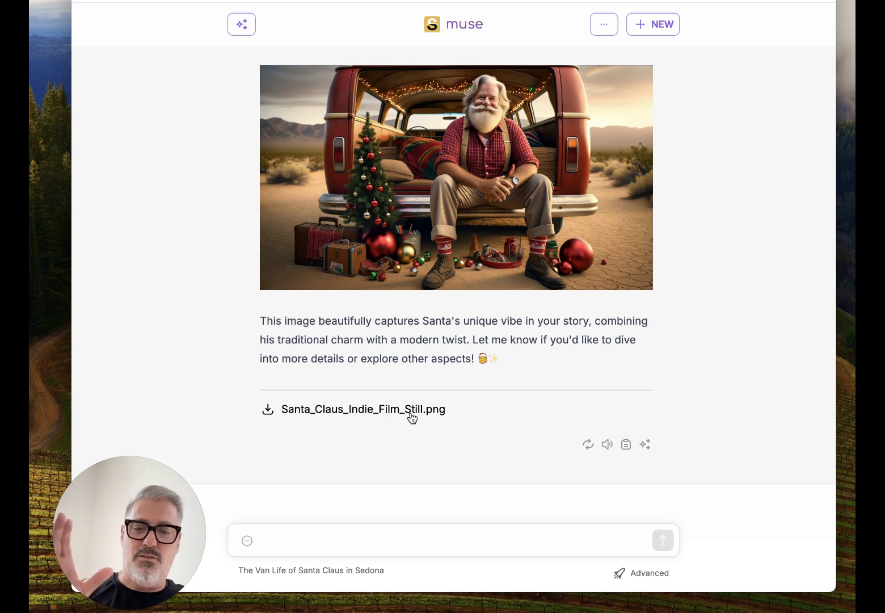
scroll(476, 375, up, 2)
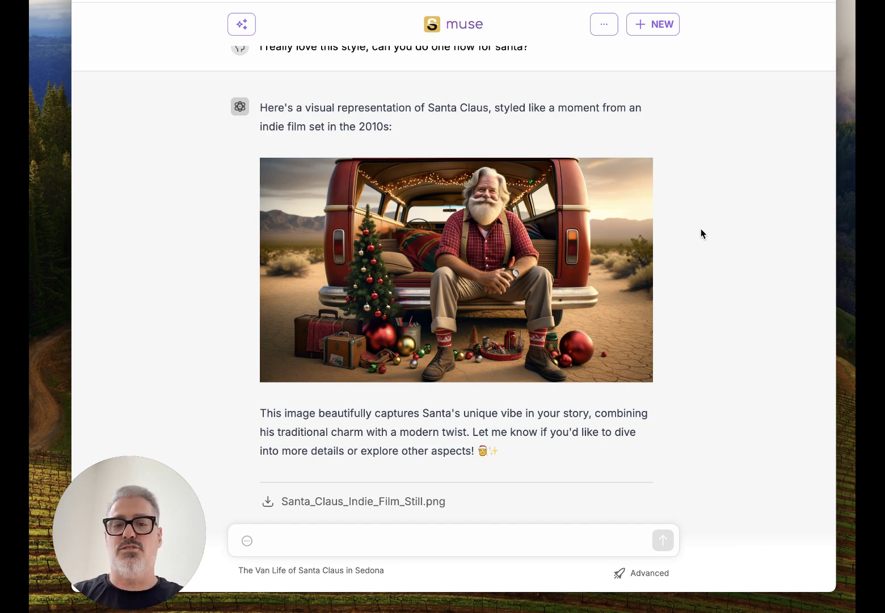
Look back at the New Age Healer's film still and compare it with Santa's at the end of the conversation.
scroll(536, 124, up, 5)
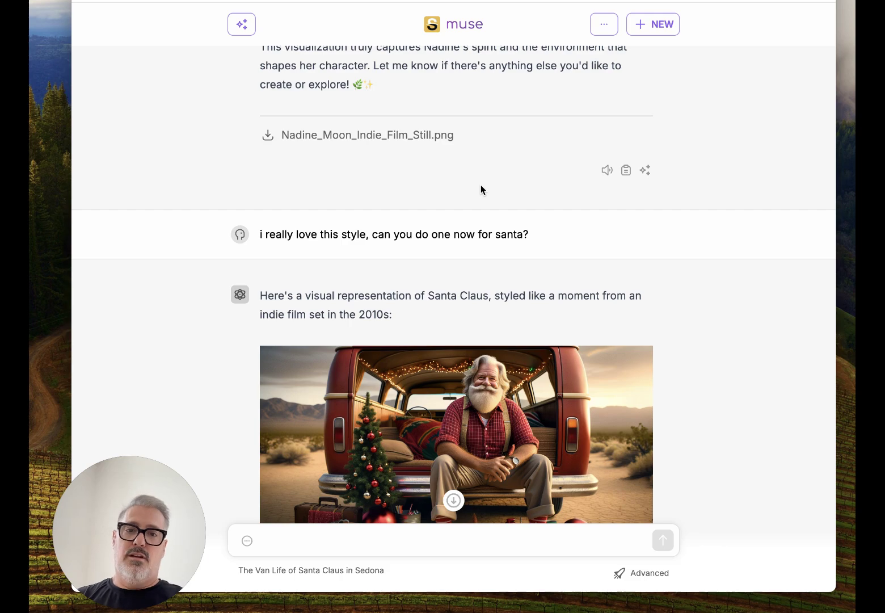
scroll(480, 184, up, 10)
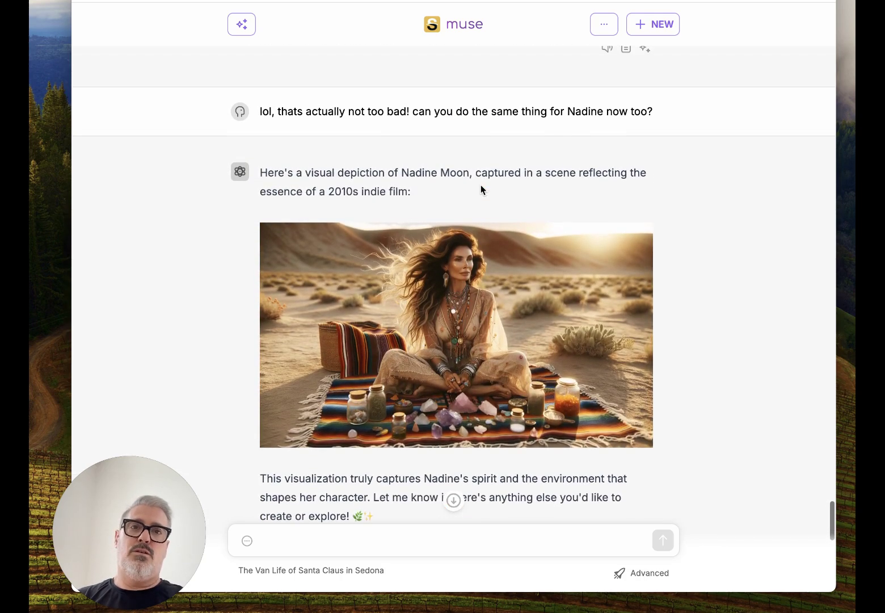
scroll(480, 184, down, 10)
scroll(480, 187, down, 3)
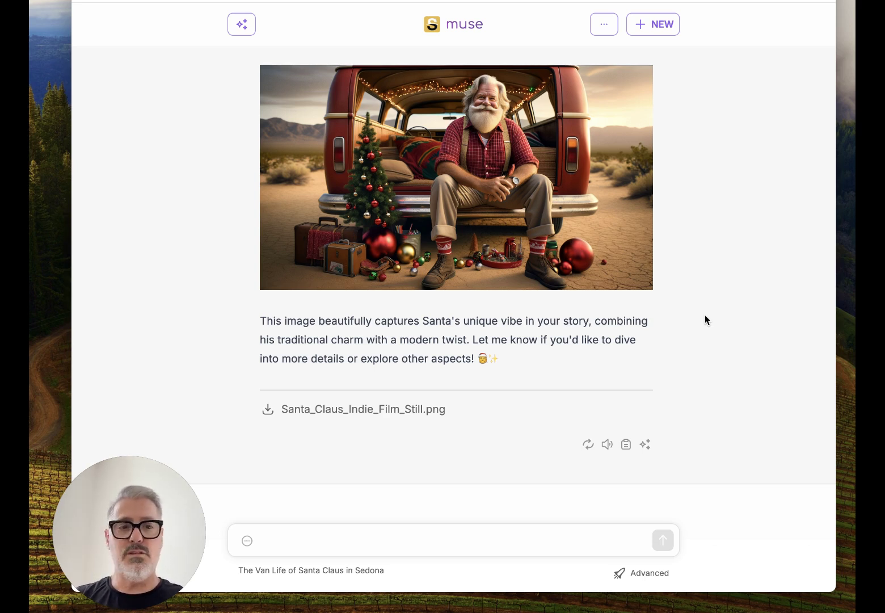
scroll(686, 262, up, 2)
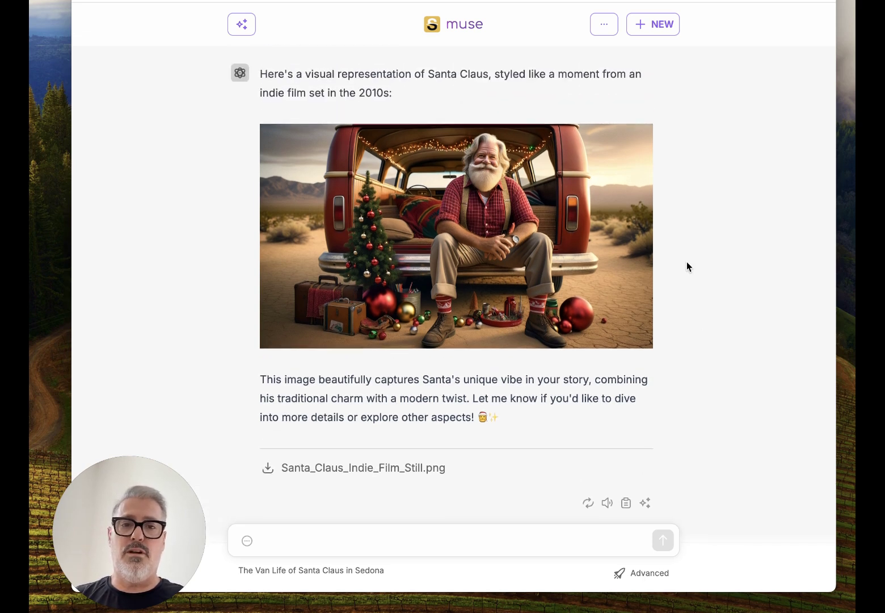